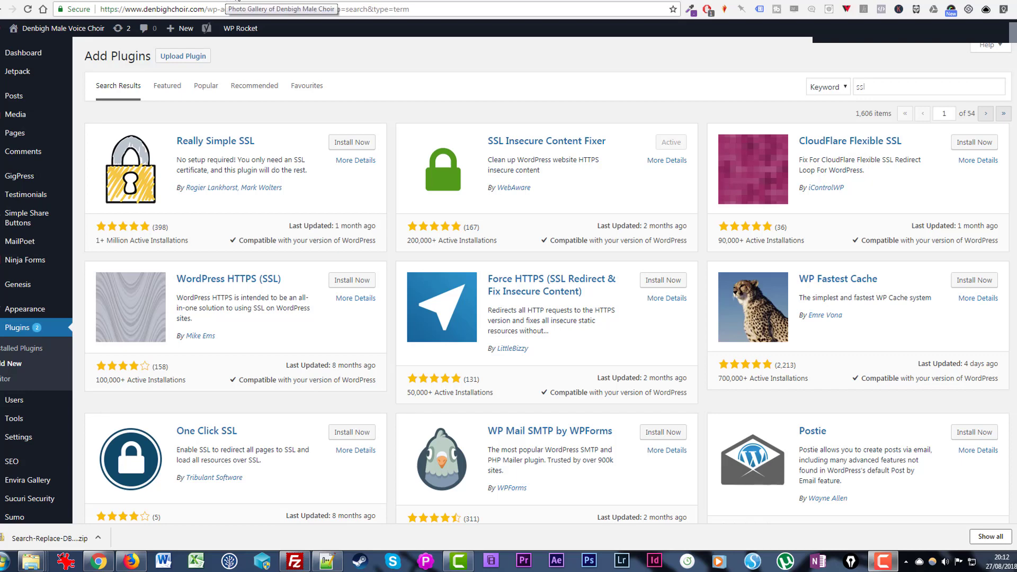
Step: Switch to the choir's Gallery page with DevTools, scroll its blank thumbnails, and bring up Inspect
left_click(237, 1)
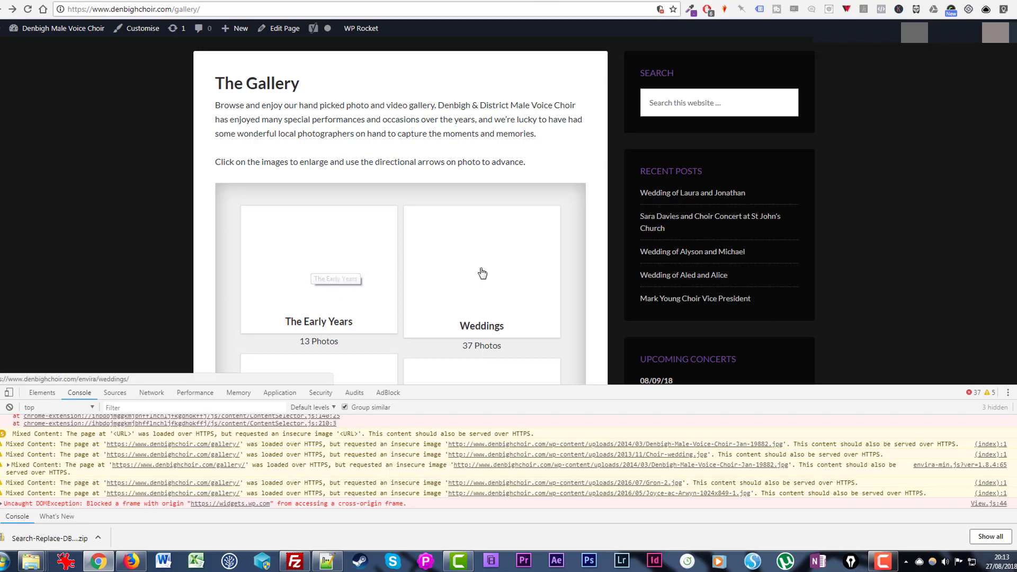
scroll(434, 259, "down", 1)
scroll(469, 237, "down", 3)
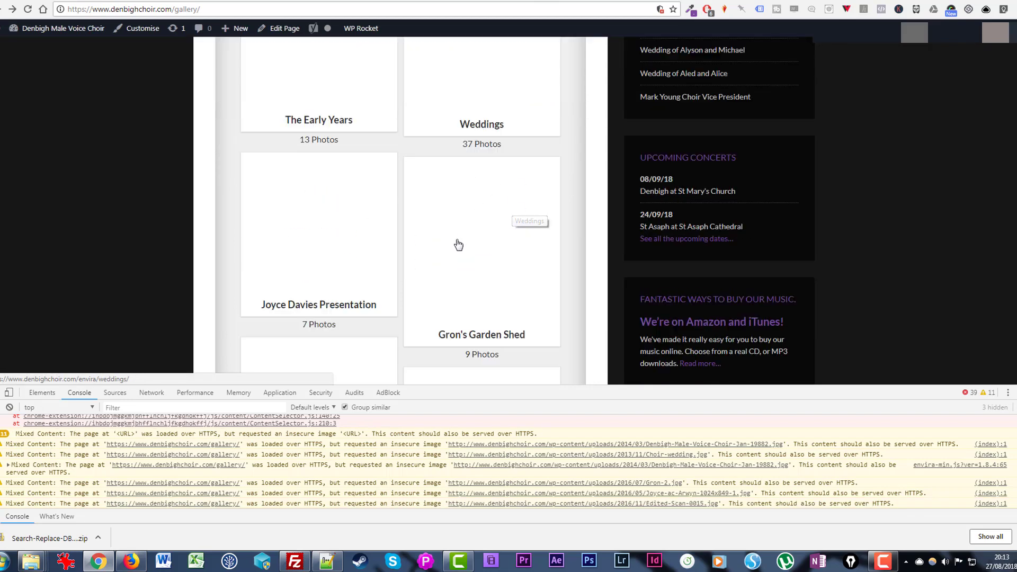
scroll(463, 230, "up", 4)
scroll(460, 238, "up", 2)
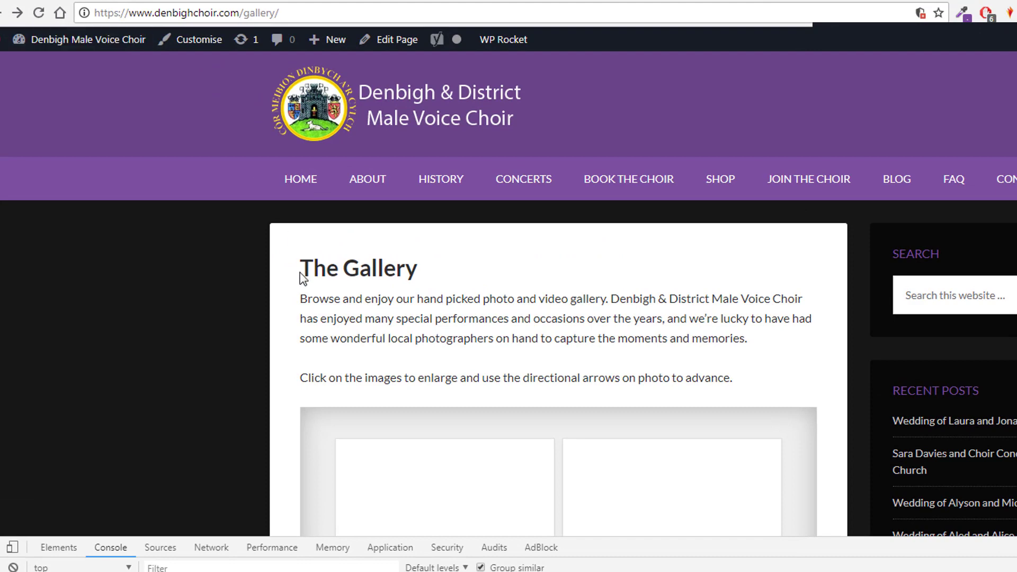
scroll(291, 262, "down", 4)
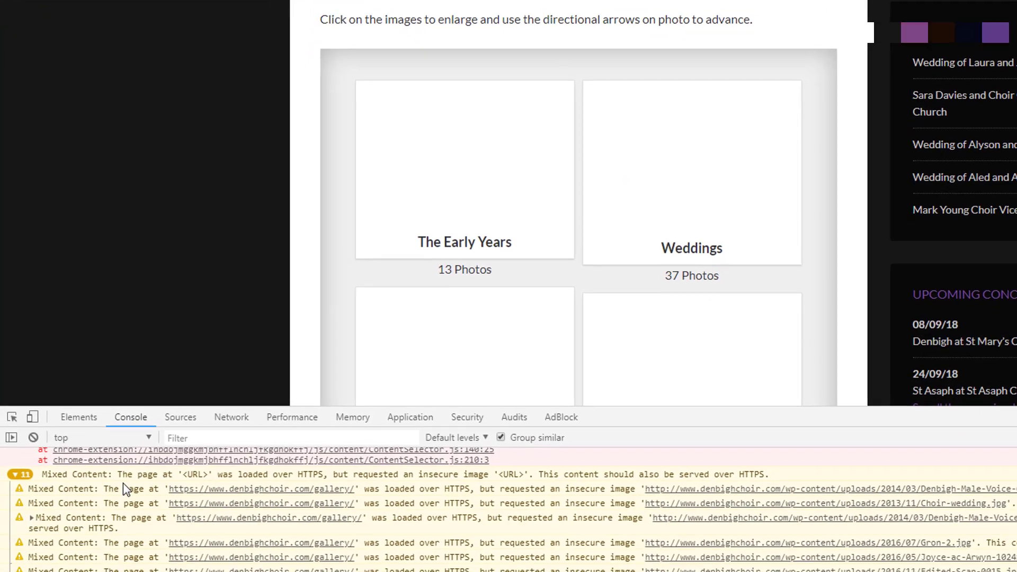
right_click(156, 322)
Step: Inspect the page, then switch DevTools to the Console showing the Mixed Content warnings
left_click(238, 465)
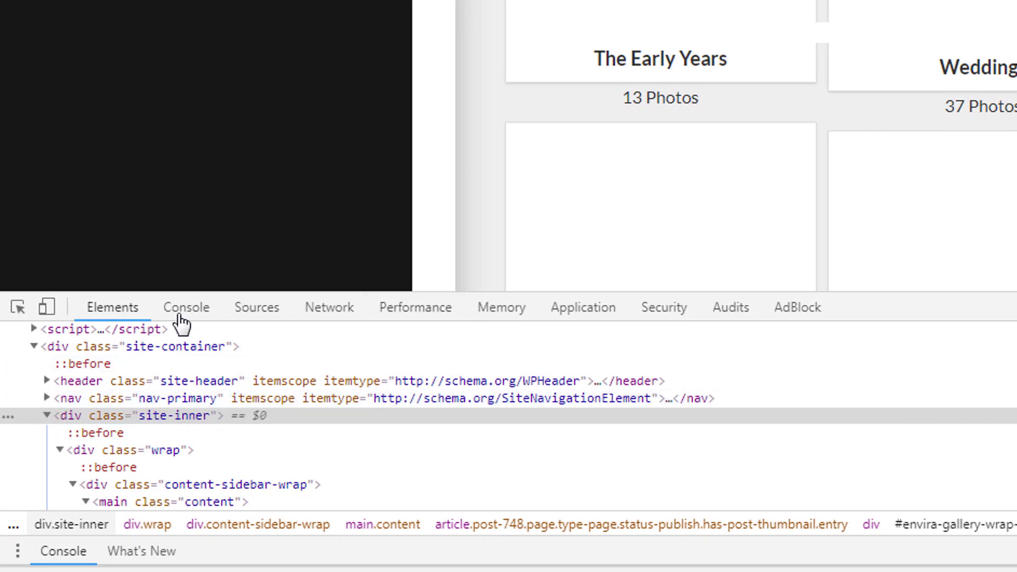
left_click(181, 317)
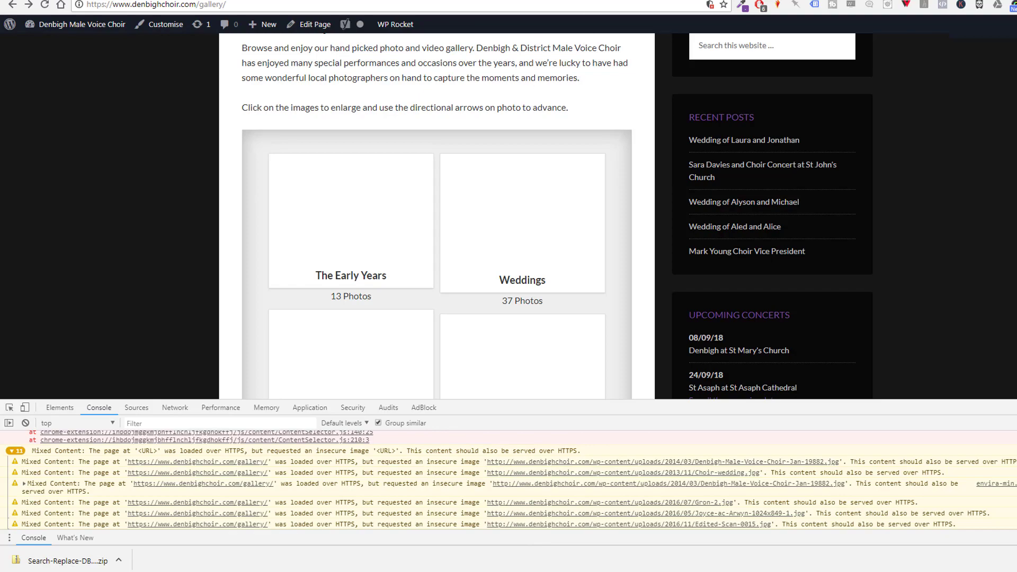
Step: Switch to the interconnect/it Search Replace DB tab and scroll to its secret-folder Installation instructions
key("ctrl+Tab")
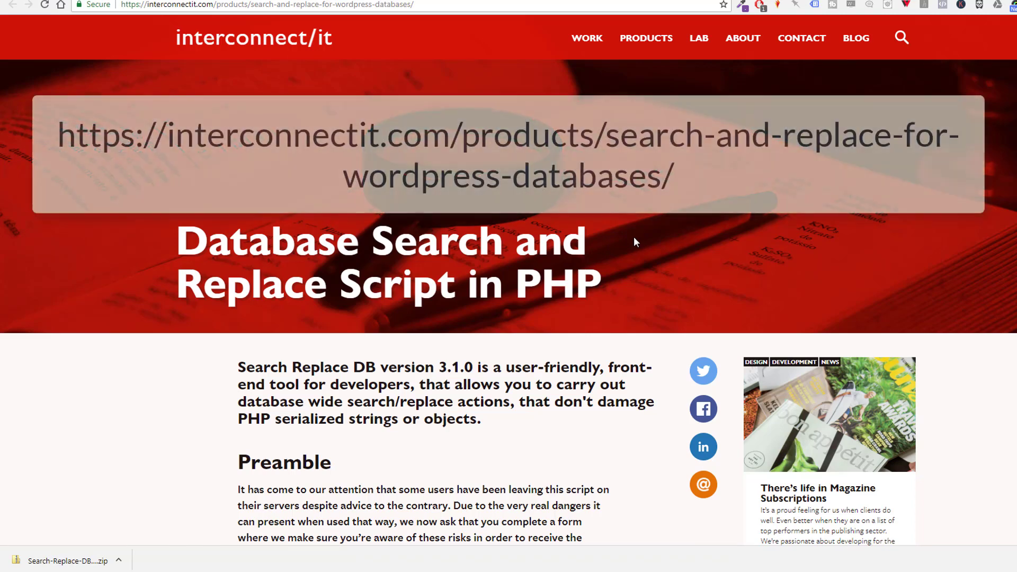
scroll(508, 302, "down", 3)
scroll(509, 302, "down", 1)
scroll(508, 302, "down", 2)
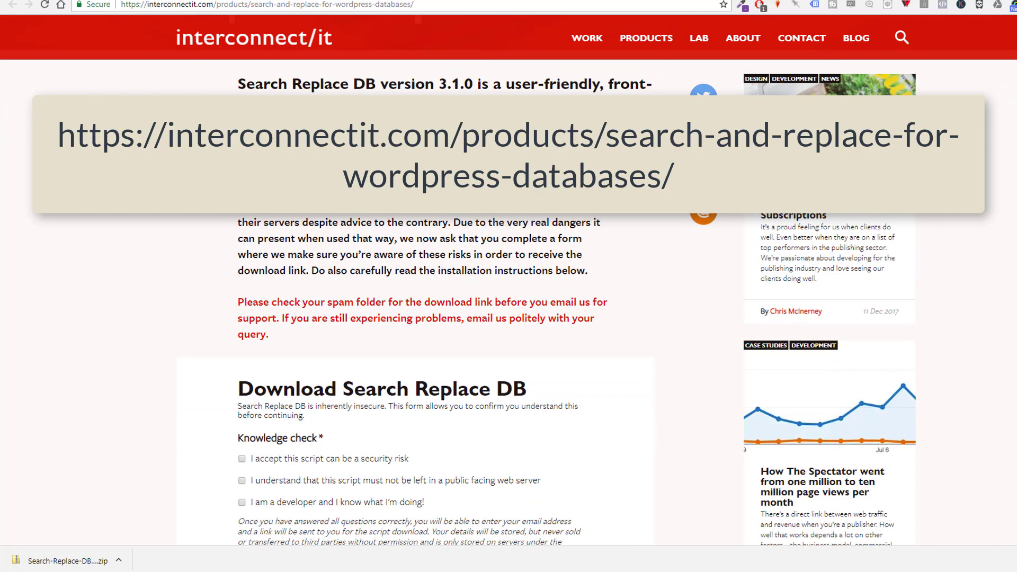
scroll(509, 302, "down", 5)
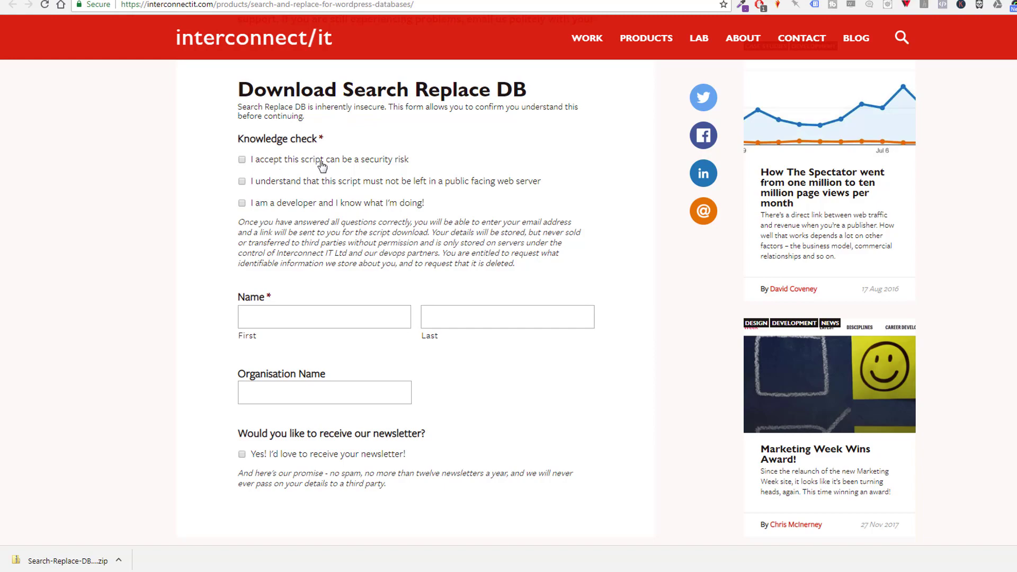
scroll(166, 315, "down", 1)
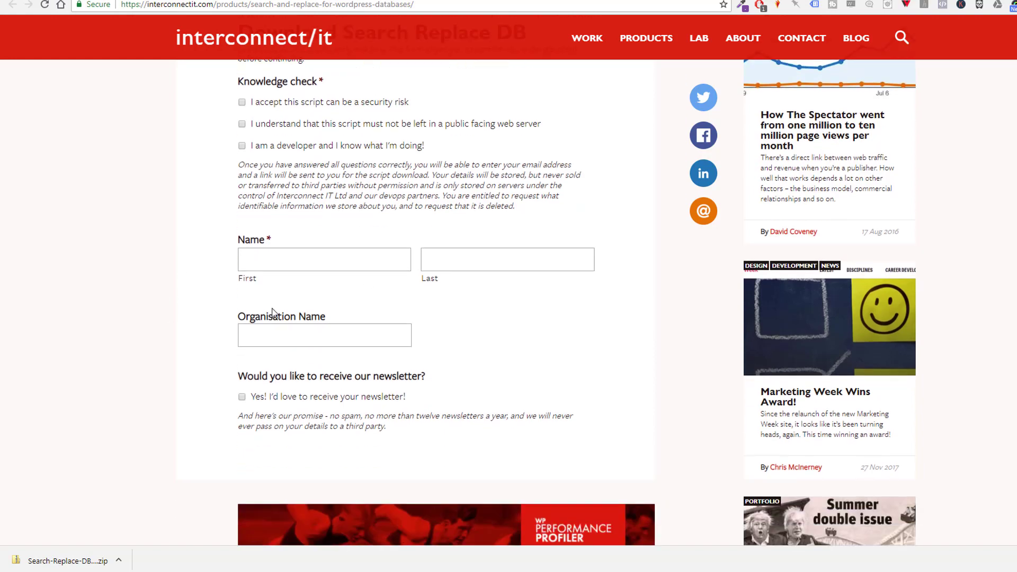
scroll(291, 313, "down", 8)
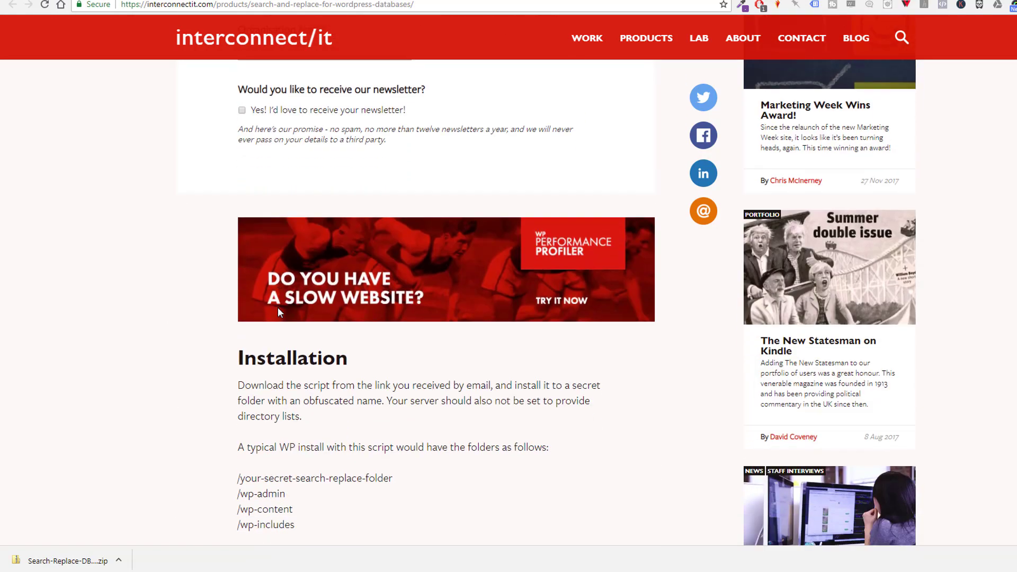
scroll(280, 312, "down", 2)
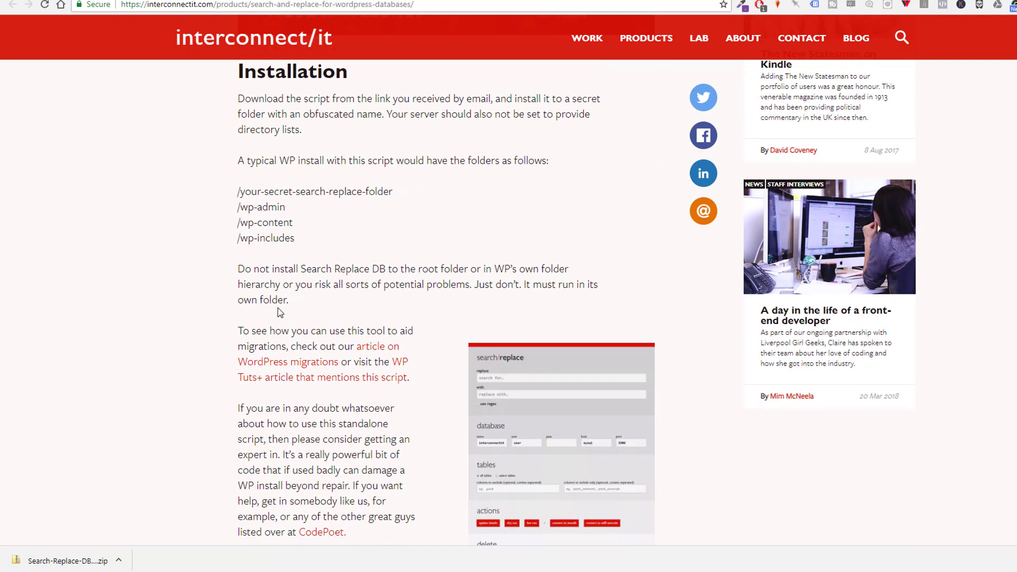
scroll(280, 313, "up", 1)
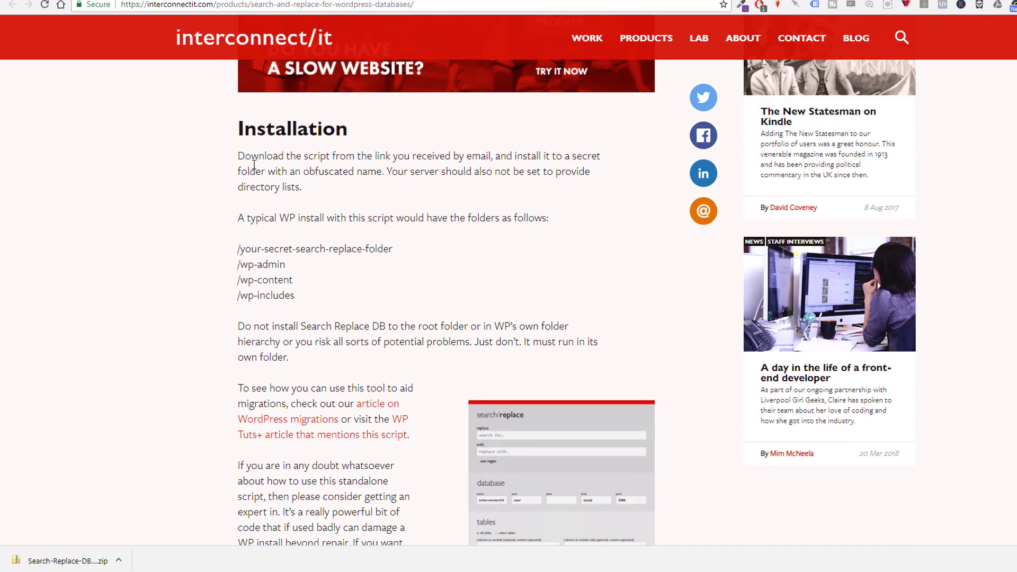
scroll(329, 205, "up", 2)
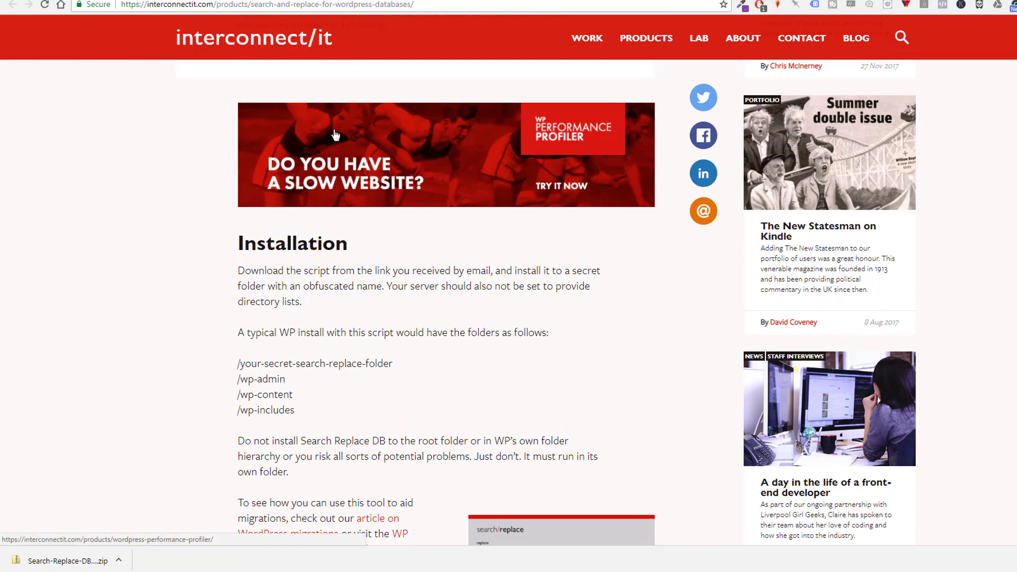
scroll(362, 240, "up", 1)
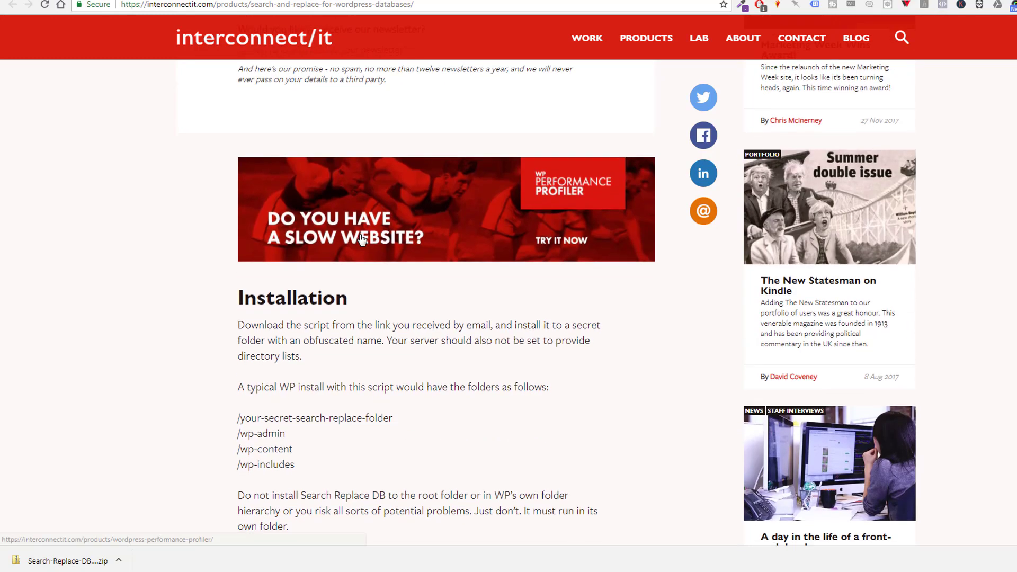
scroll(360, 236, "down", 3)
scroll(360, 234, "up", 2)
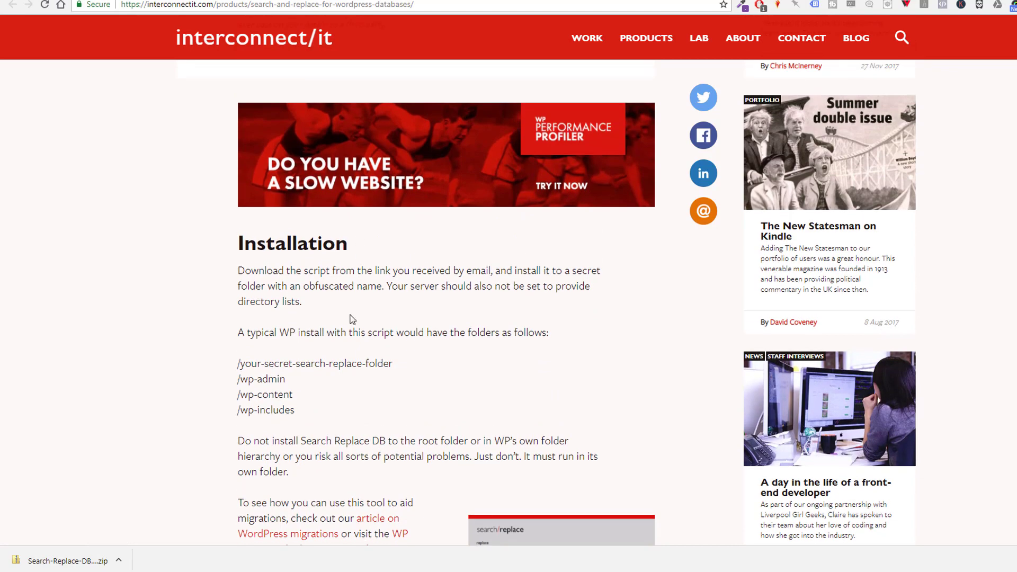
scroll(349, 317, "down", 3)
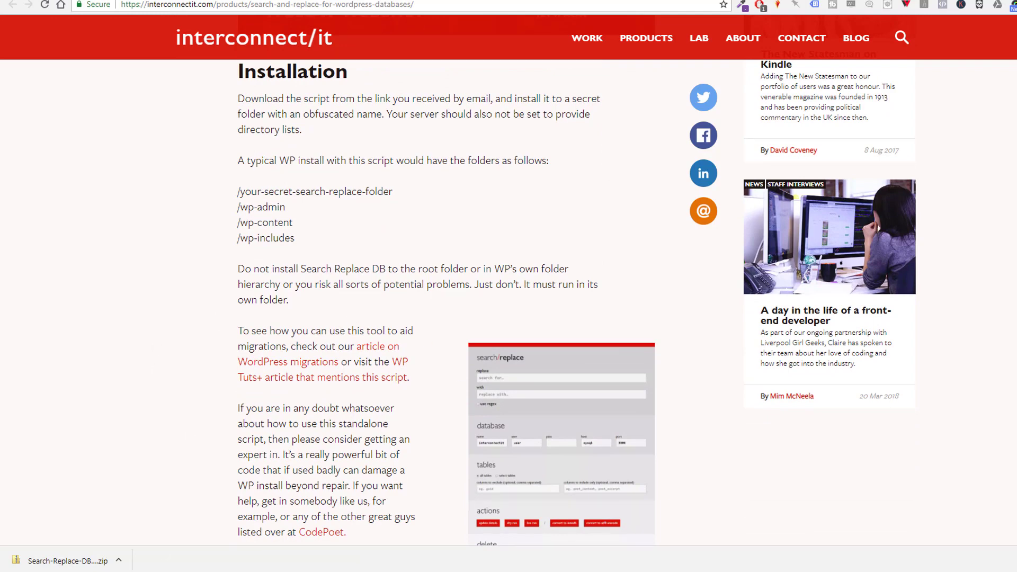
Step: Extract Search-Replace-DB-3-1-0-emaildownloads.zip right there in the Downloads folder
left_click(953, 527)
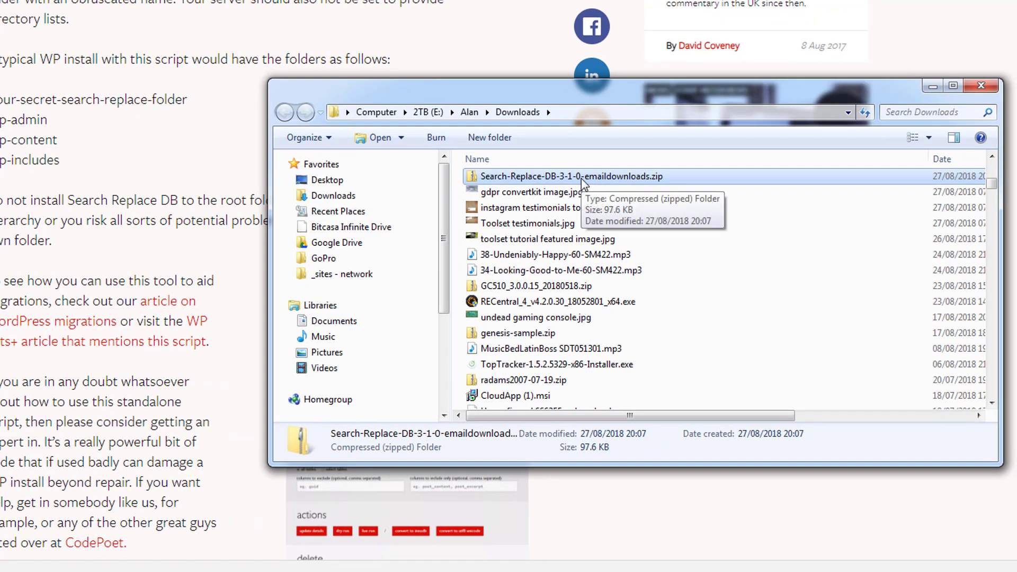
right_click(582, 183)
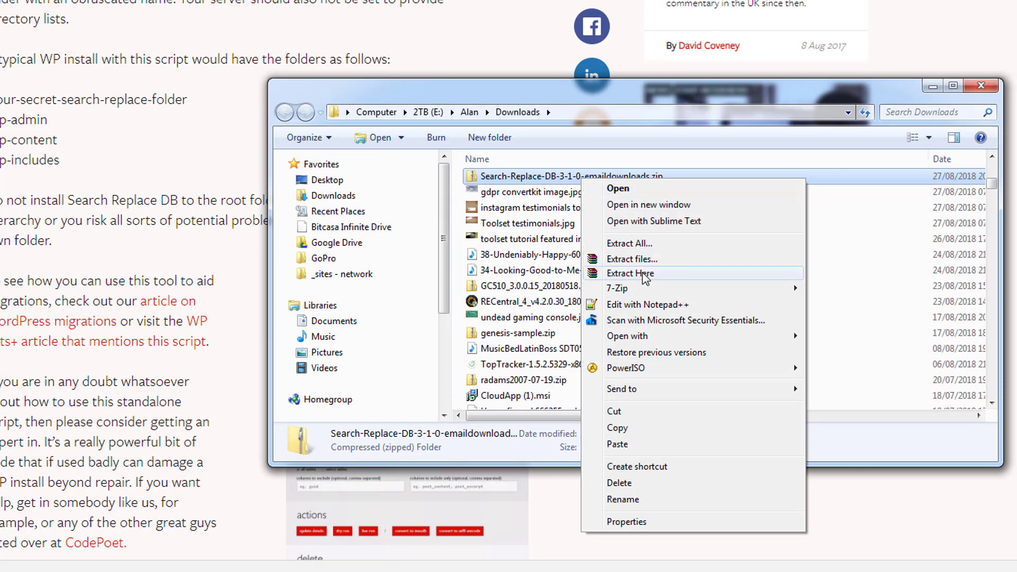
left_click(645, 276)
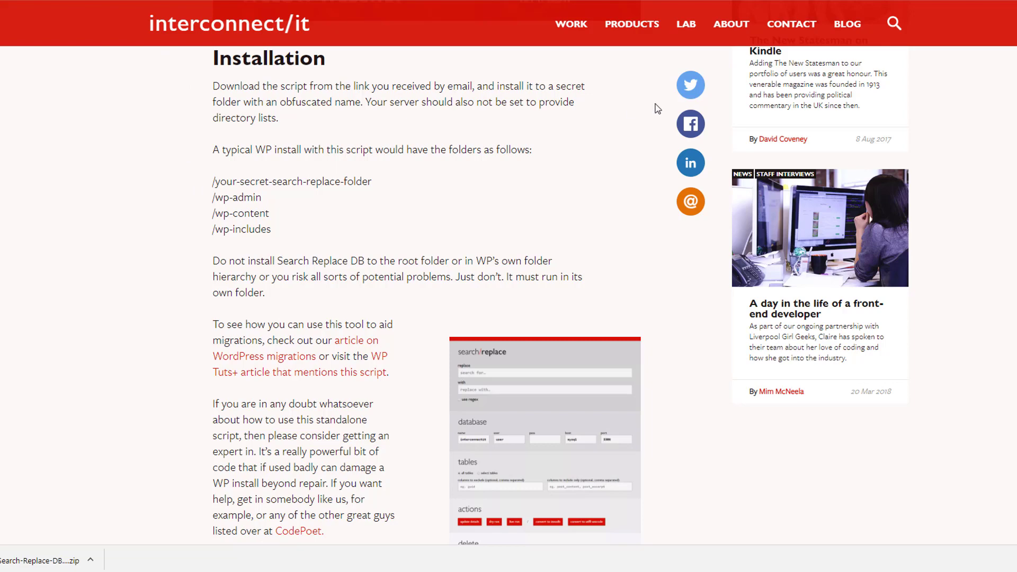
mouse_move(303, 571)
Step: Bring FileZilla forward and open the server's public_html folder
key("alt+Tab")
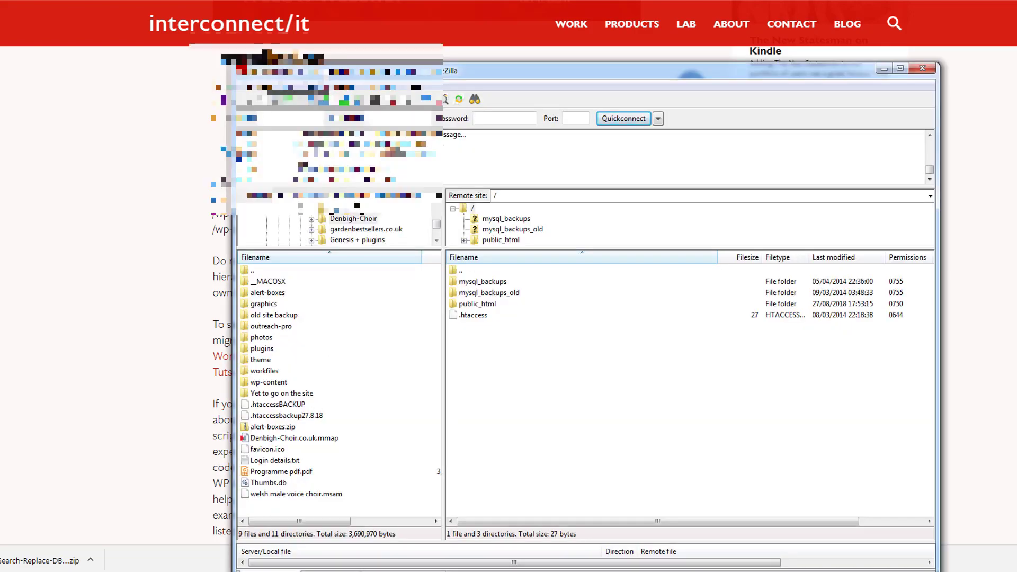
left_click_drag(418, 74, 357, 40)
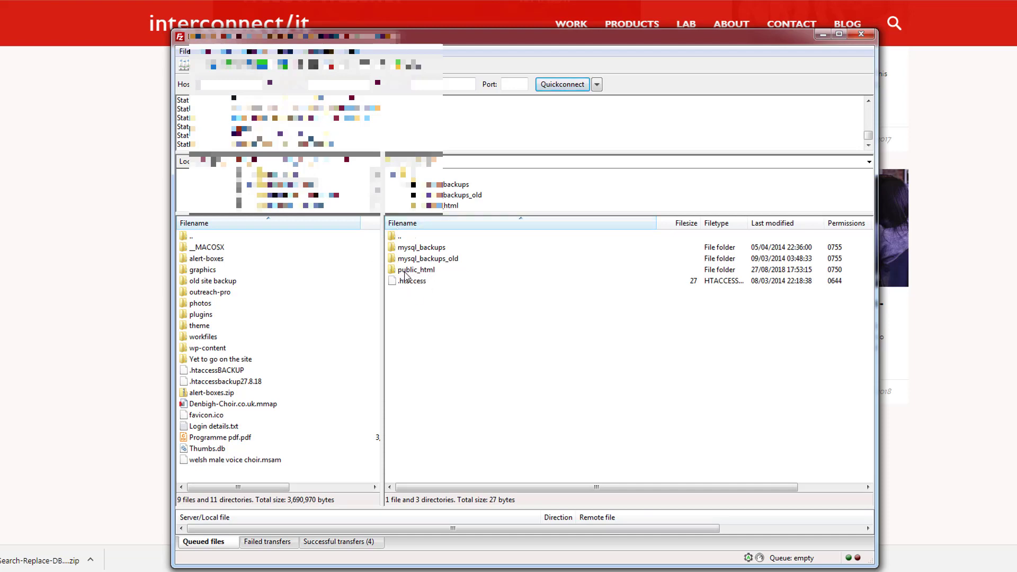
left_click(434, 269)
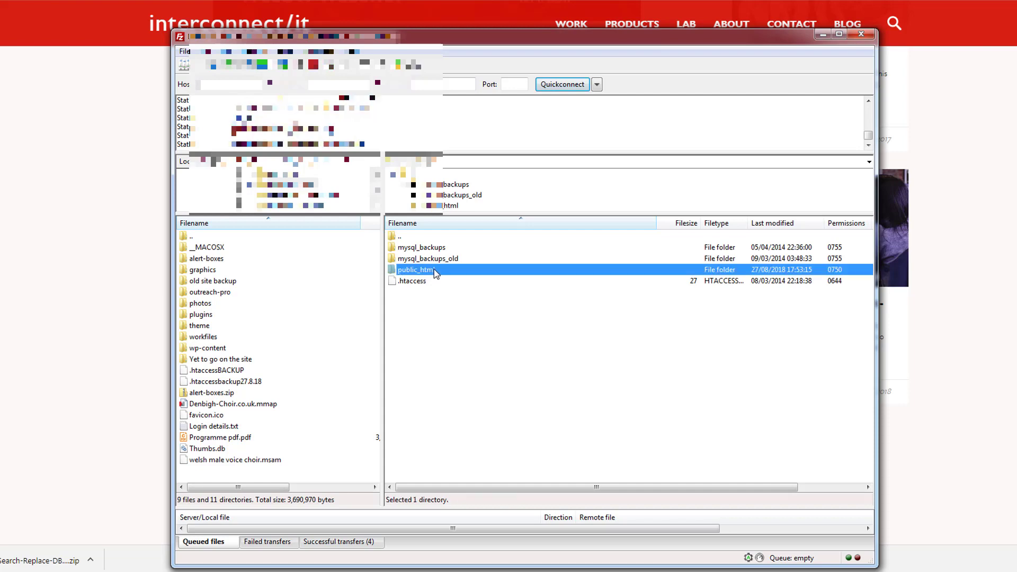
double_click(434, 270)
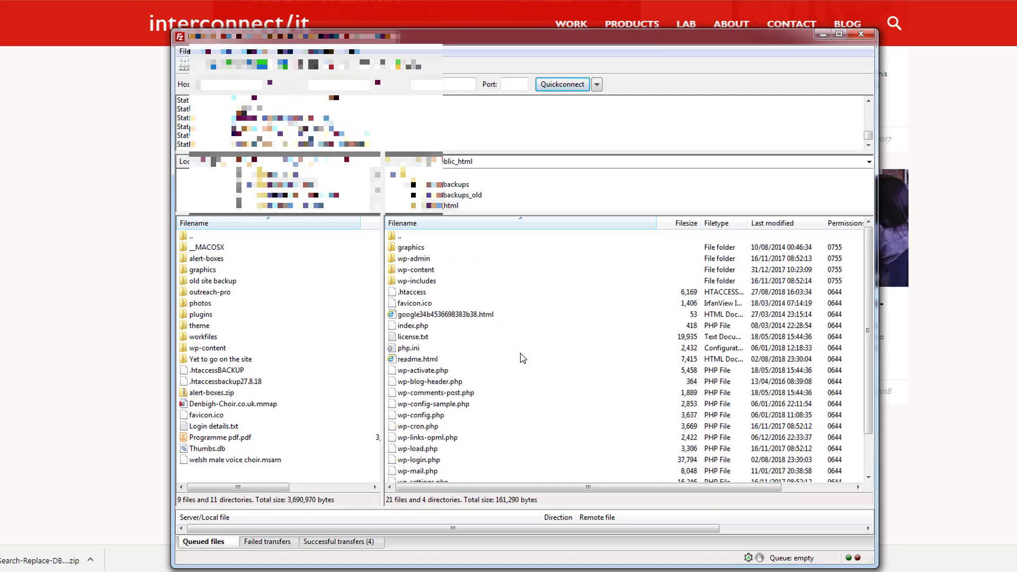
Step: Create a directory named p3y5 inside public_html and open it
right_click(475, 338)
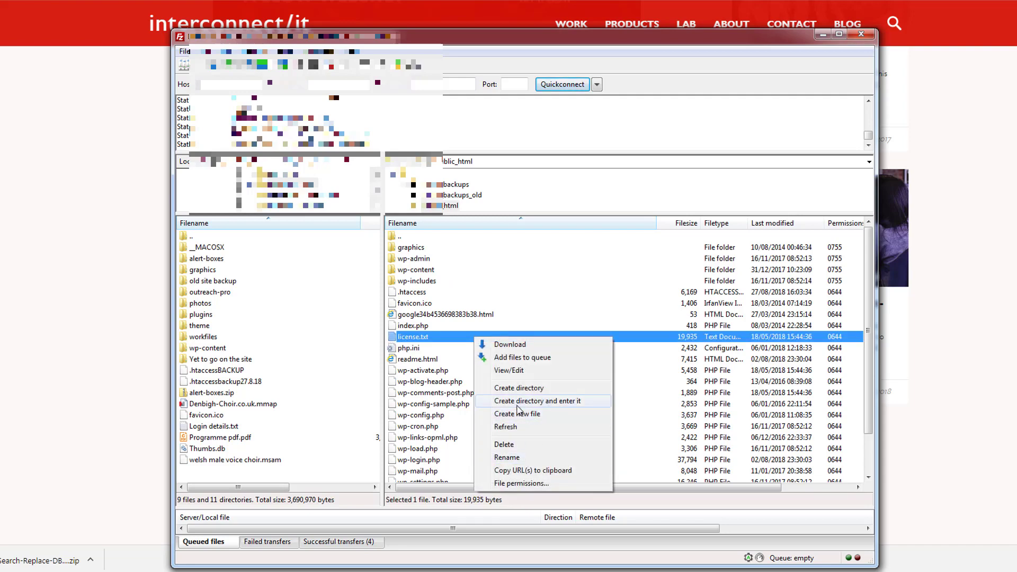
left_click(520, 388)
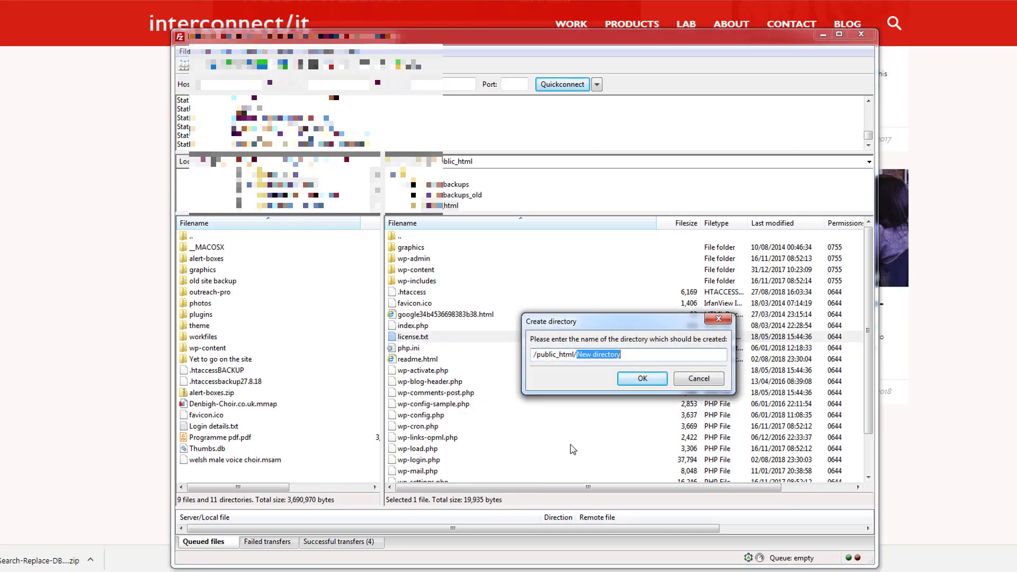
key("BackSpace")
type("y5")
left_click(643, 377)
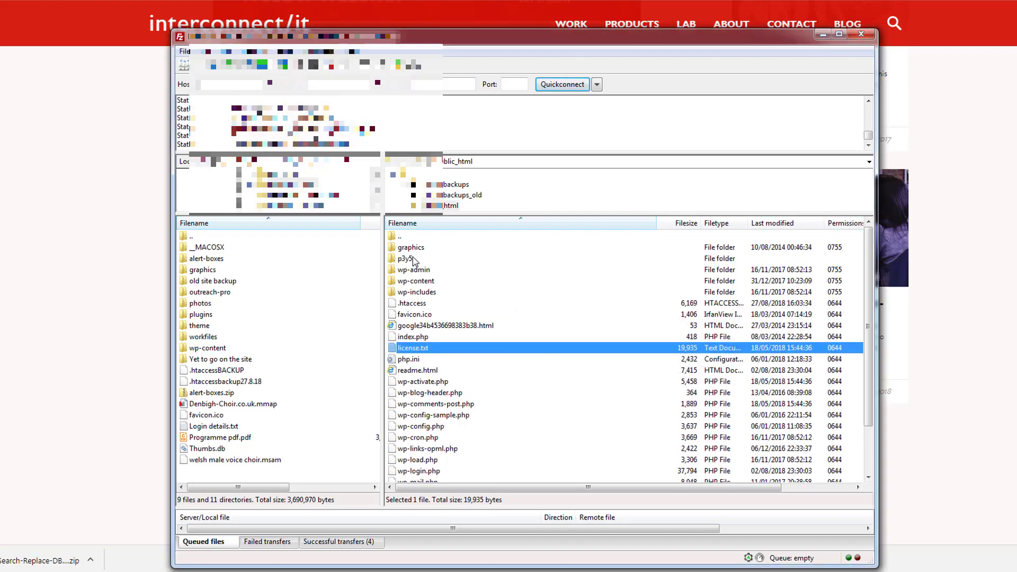
left_click(406, 259)
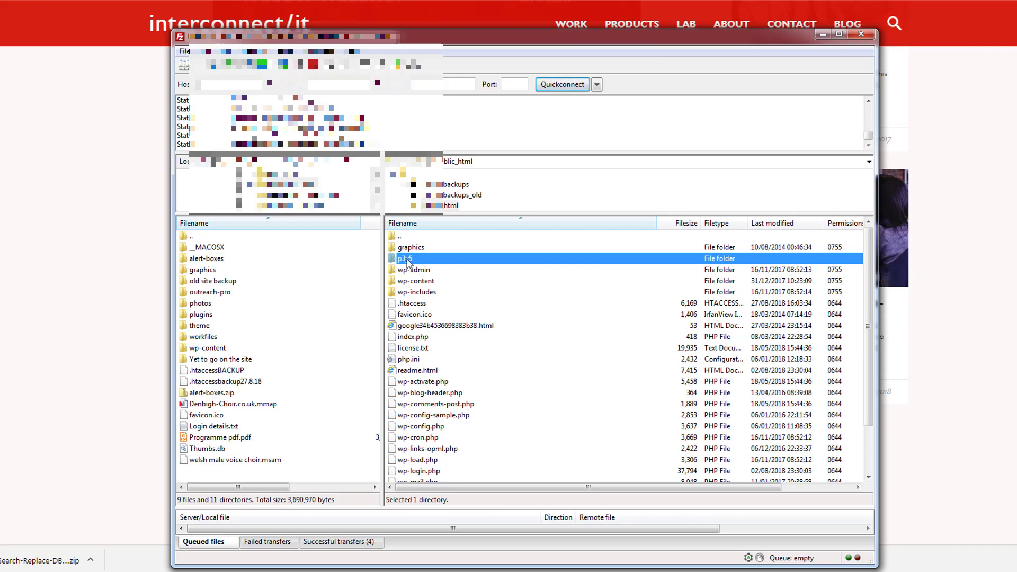
right_click(416, 260)
key("Escape")
key("Return")
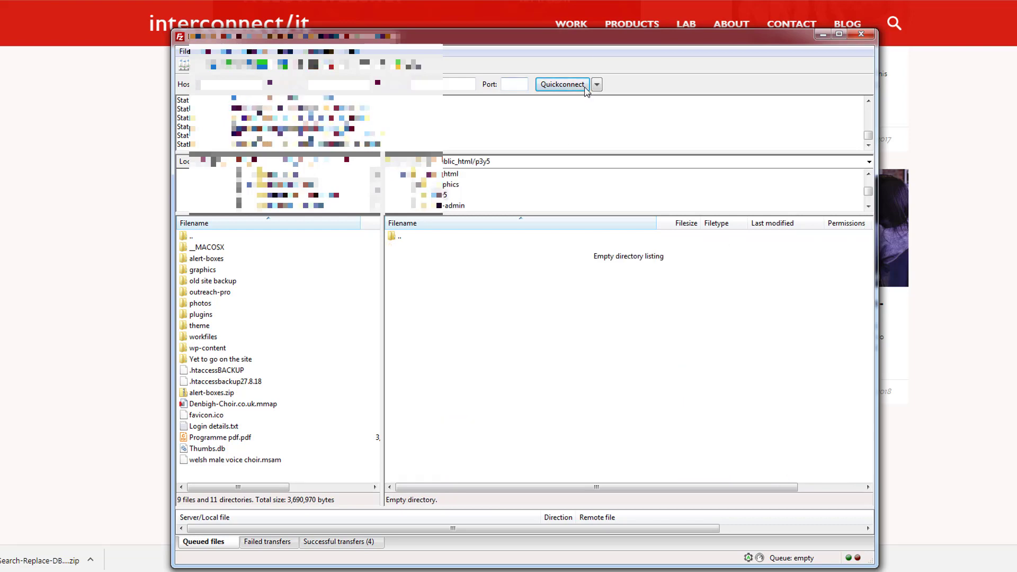
Step: Drag the Search-Replace-DB-master files, including index.php and srdb.class.php, into the remote p3y5 folder
mouse_move(95, 562)
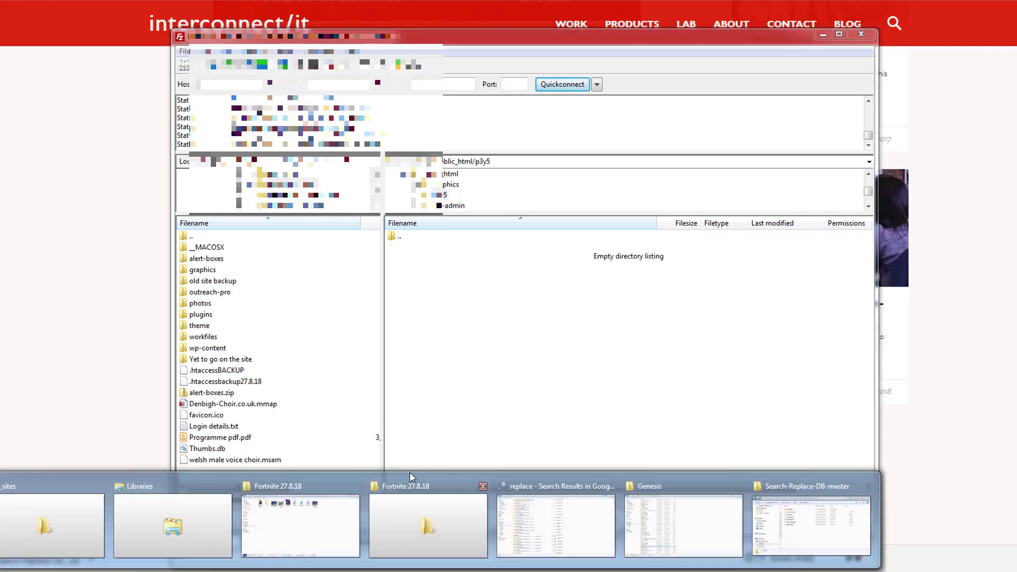
left_click(810, 527)
left_click_drag(672, 213, 437, 312)
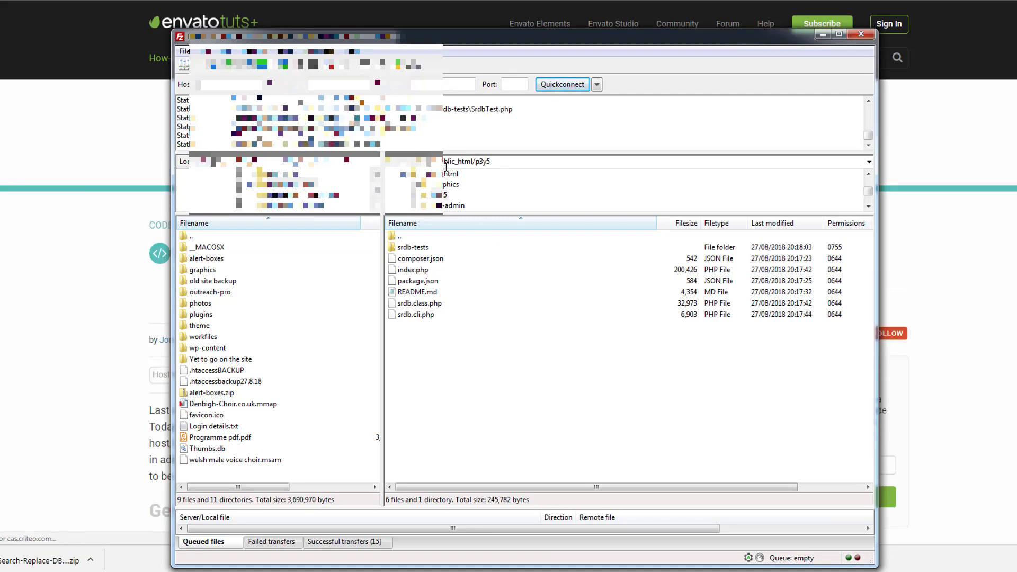
double_click(479, 162)
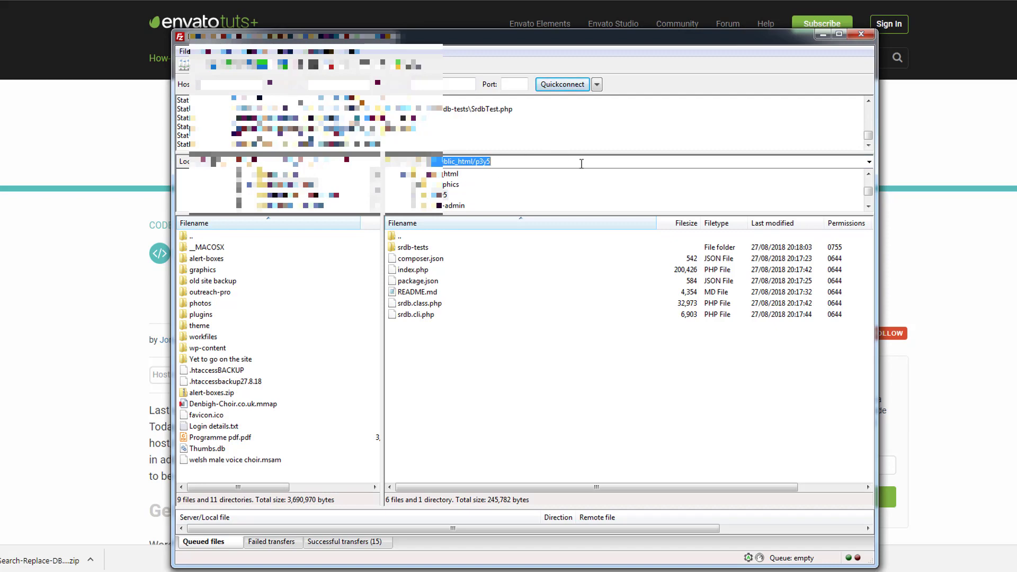
left_click(514, 160)
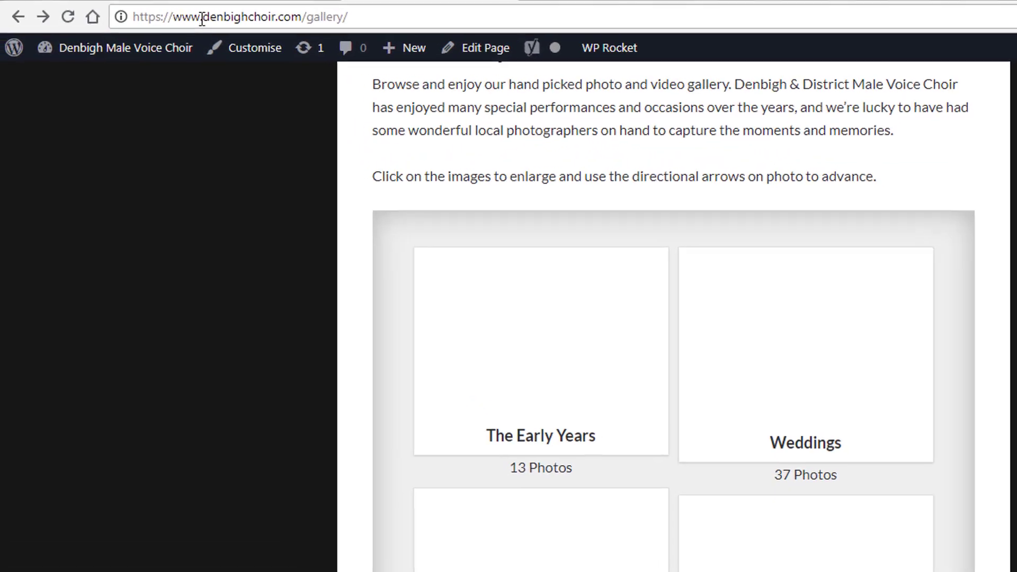
Step: Copy the site domain and load it with /p3y5 appended in a new tab
left_click(182, 20)
left_click(177, 18)
left_click_drag(138, 15, 307, 21)
key("ctrl+c")
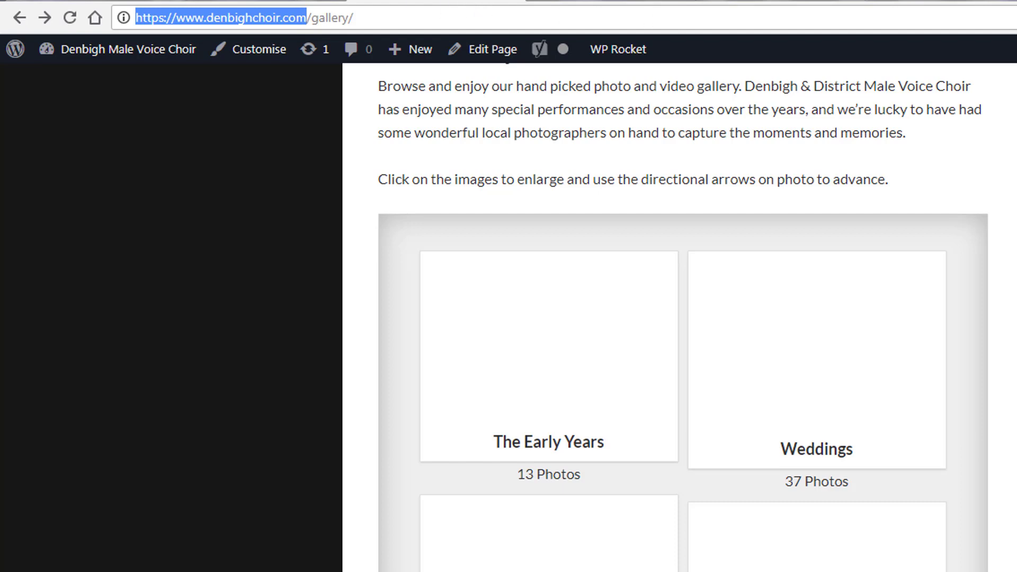
key("ctrl+t")
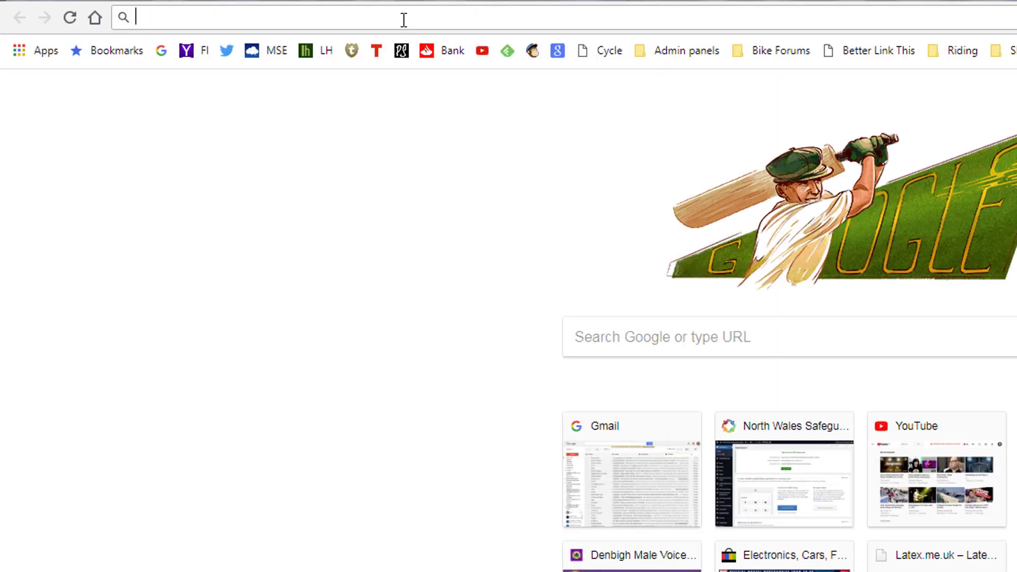
key("ctrl+v")
type("/p3y5")
key("Return")
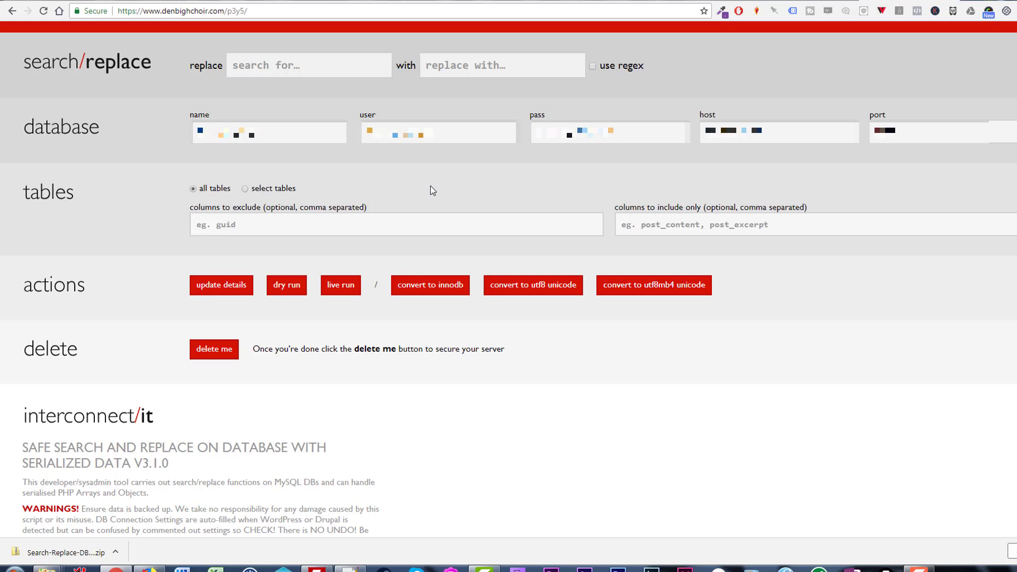
left_click(315, 65)
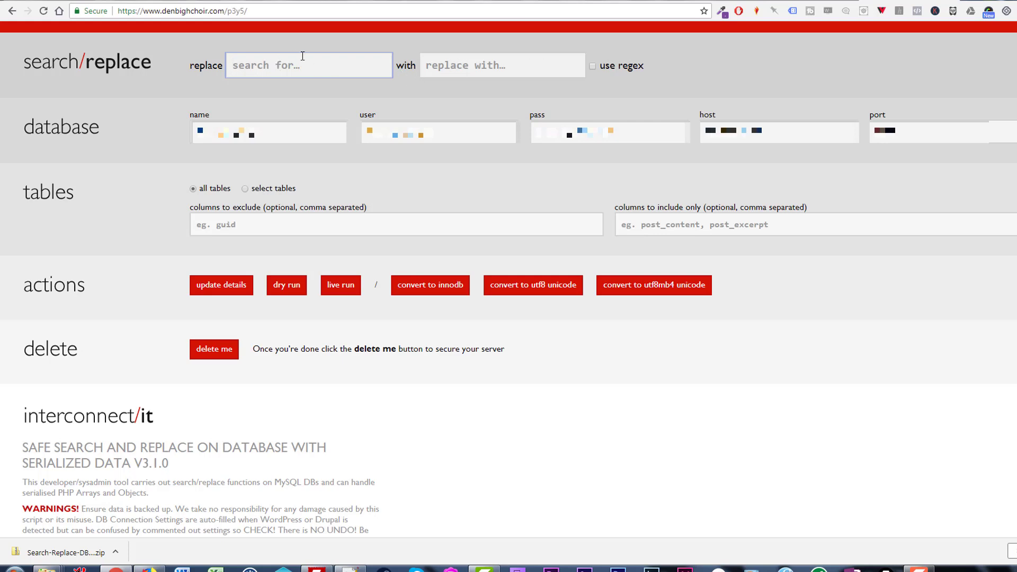
type("http://denbighchoir.com")
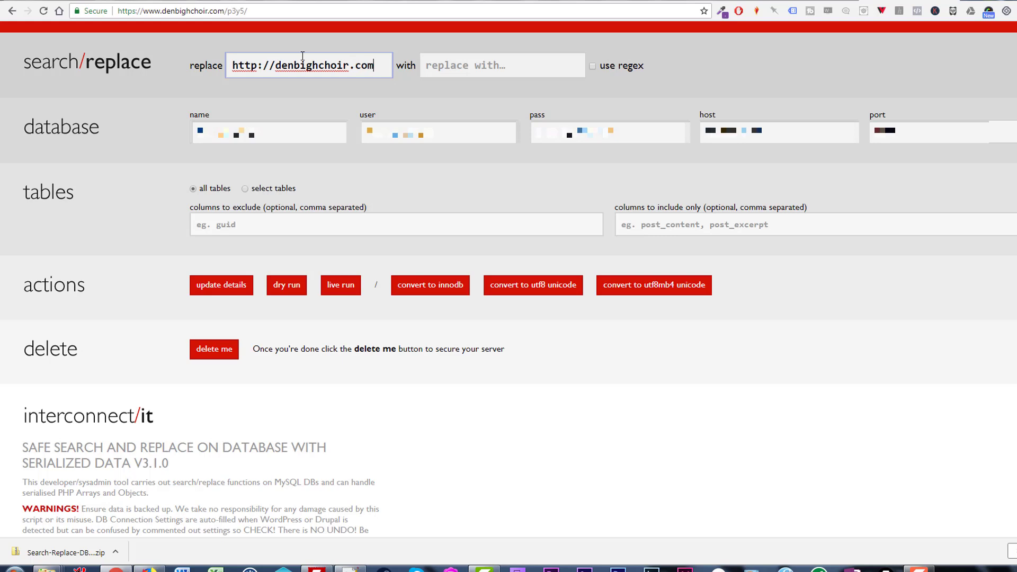
type("/")
left_click(435, 61)
type("htt")
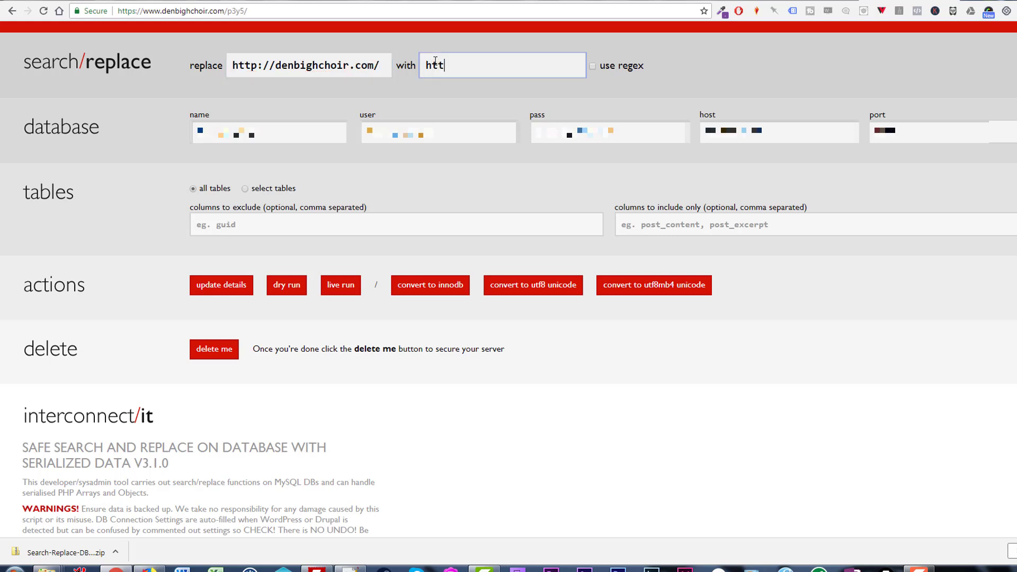
type("ps://denbighchoi")
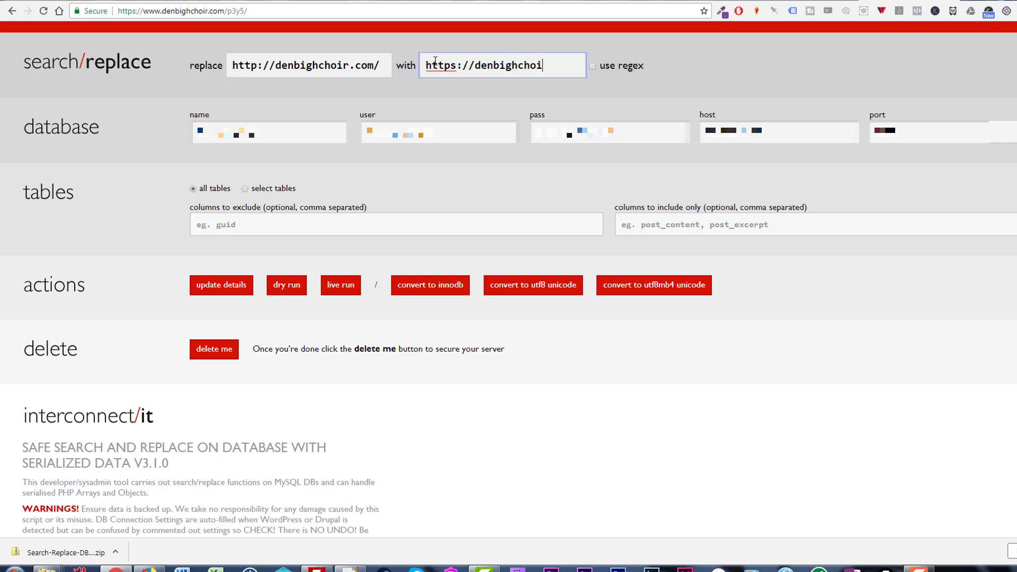
type("r.com/")
left_click_drag(232, 65, 382, 69)
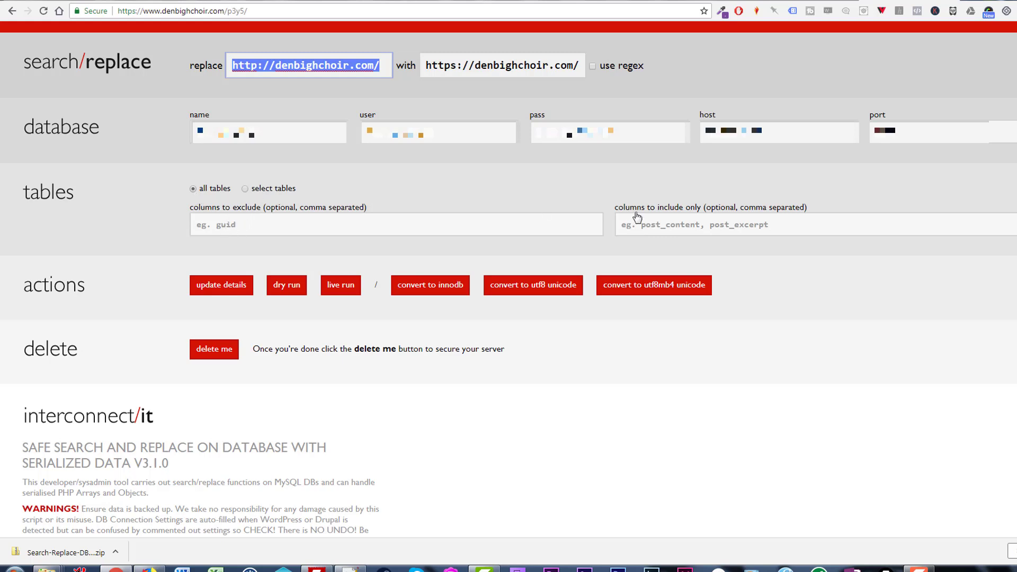
Step: Run a dry run and scroll through the per-table report, including wp_posts' 496 changes
left_click(287, 294)
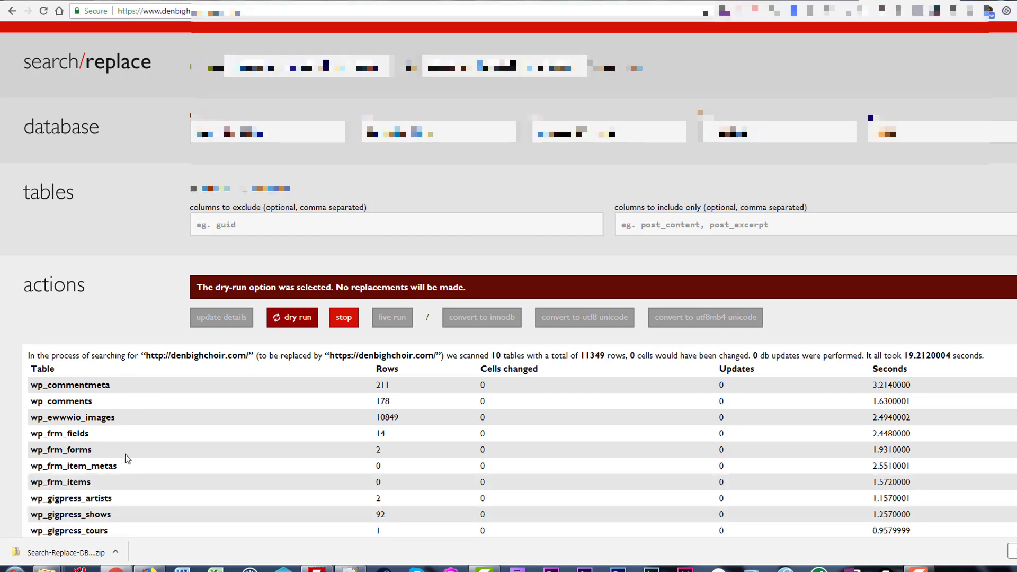
scroll(125, 454, "down", 3)
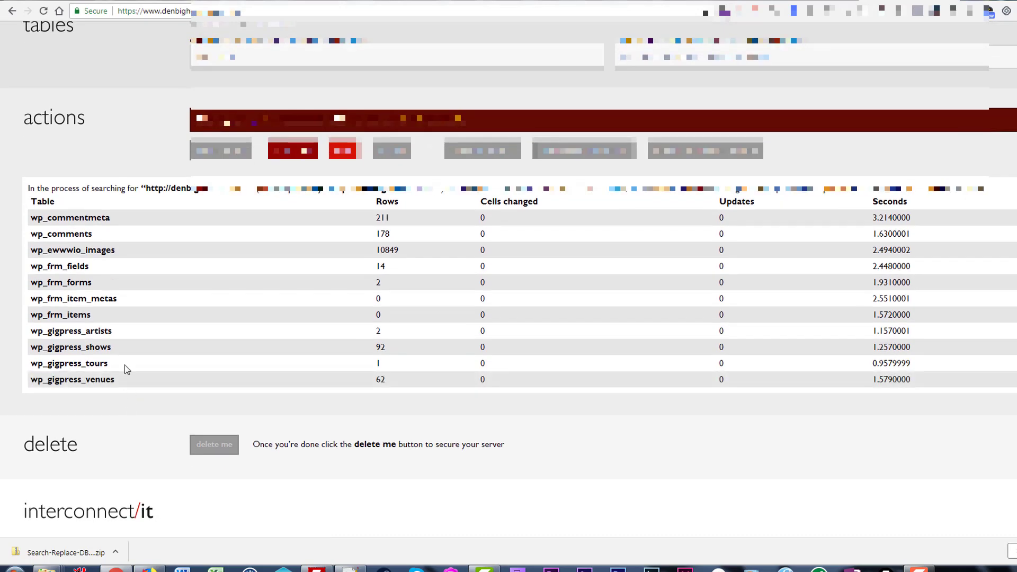
scroll(722, 192, "down", 3)
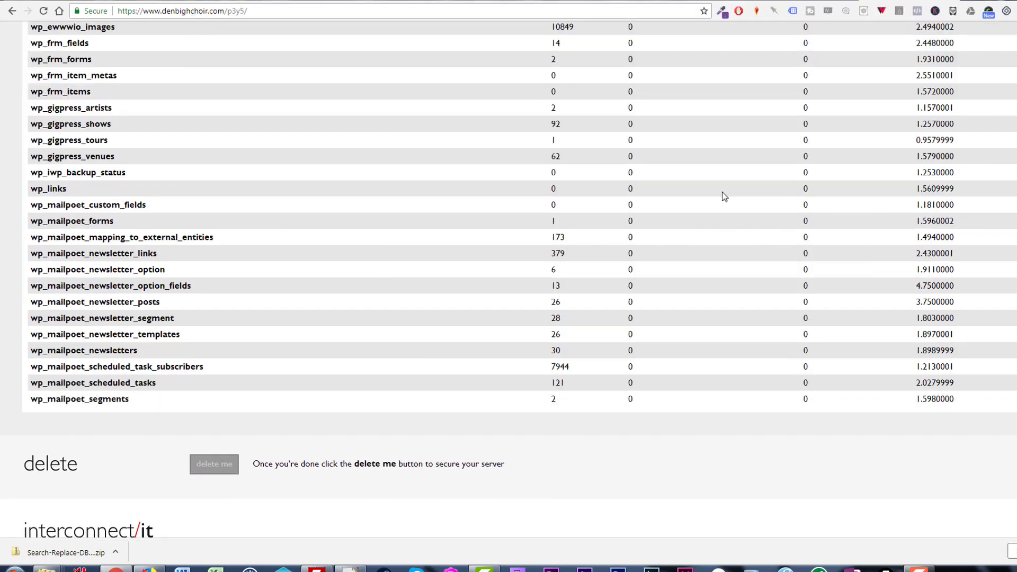
scroll(722, 196, "down", 1)
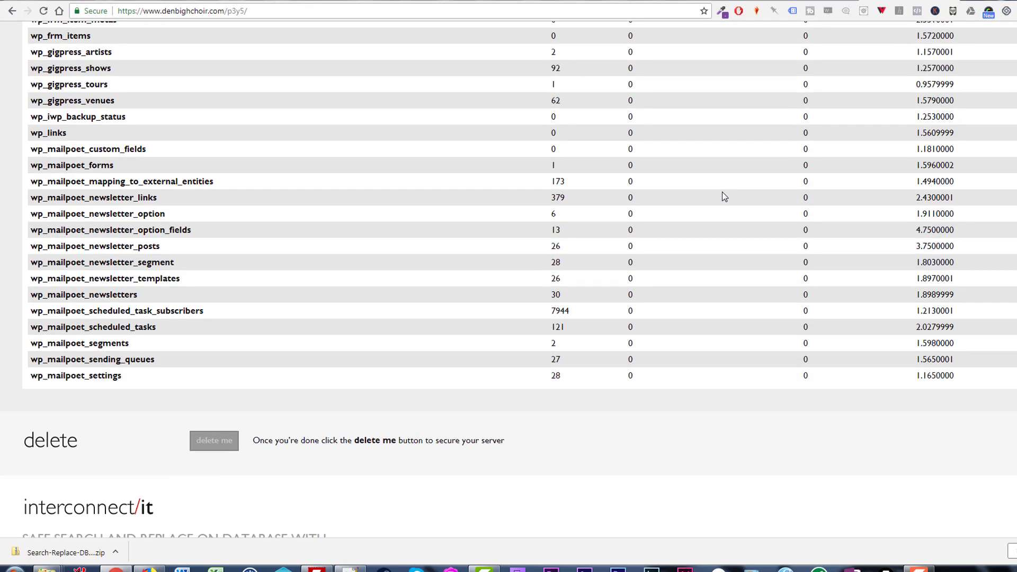
scroll(722, 197, "down", 6)
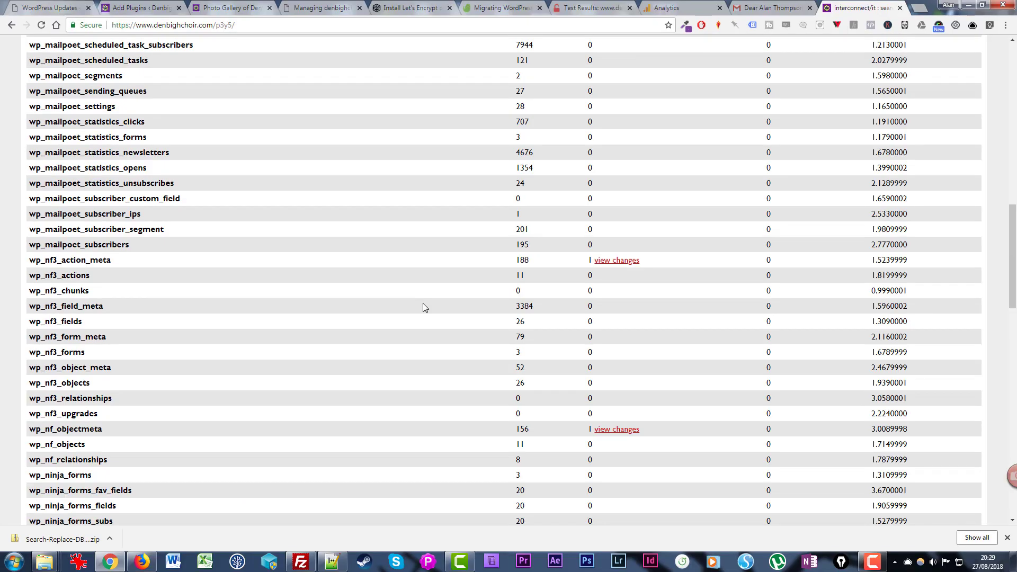
scroll(451, 253, "down", 1)
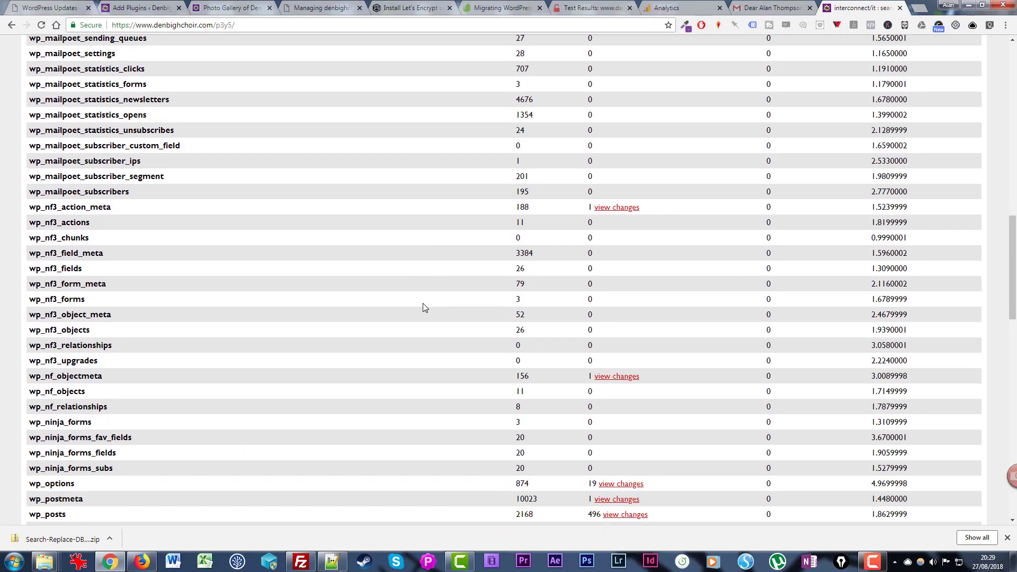
scroll(424, 307, "down", 3)
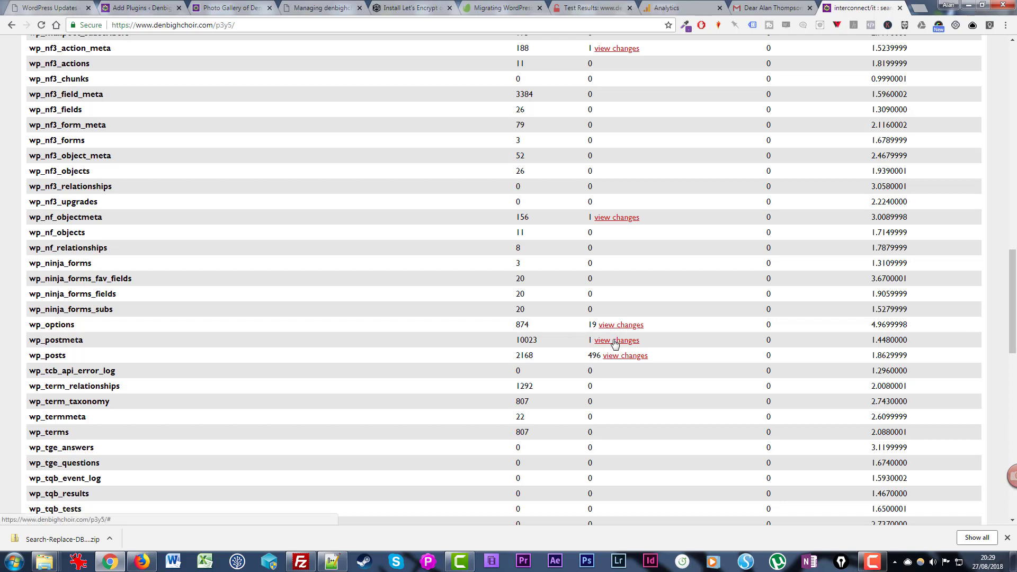
scroll(615, 344, "down", 4)
scroll(615, 345, "down", 3)
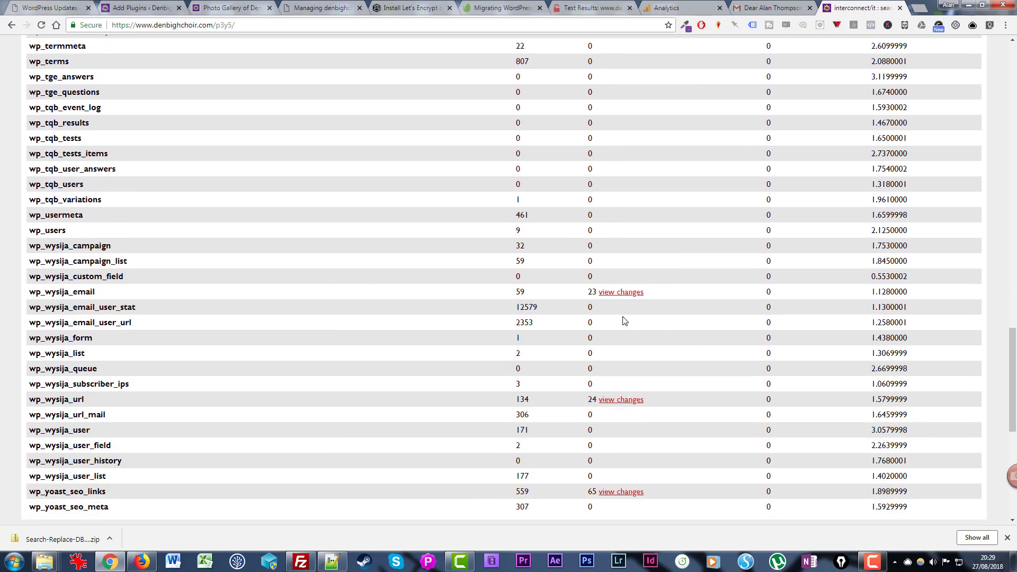
scroll(687, 345, "down", 2)
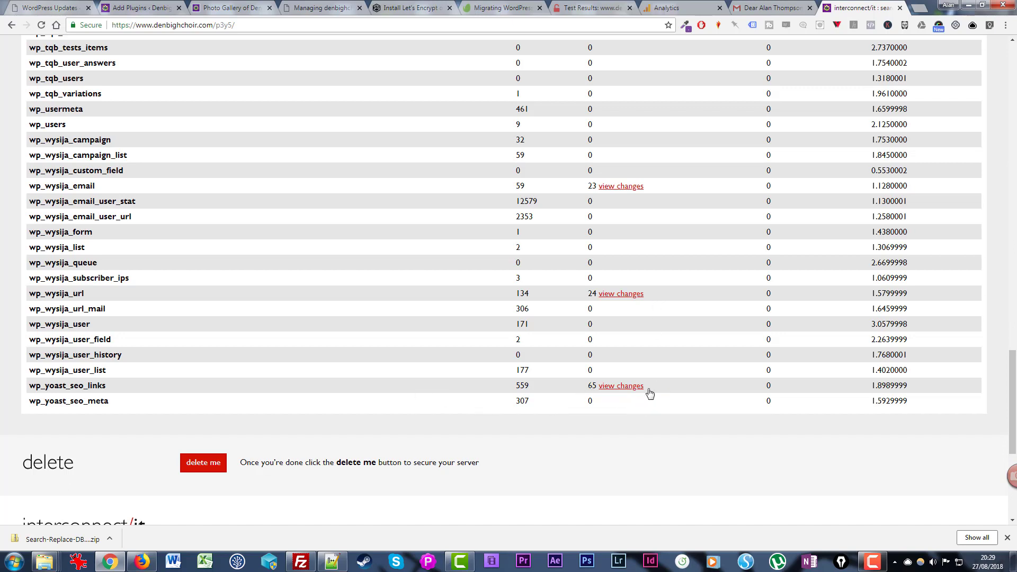
scroll(659, 391, "up", 8)
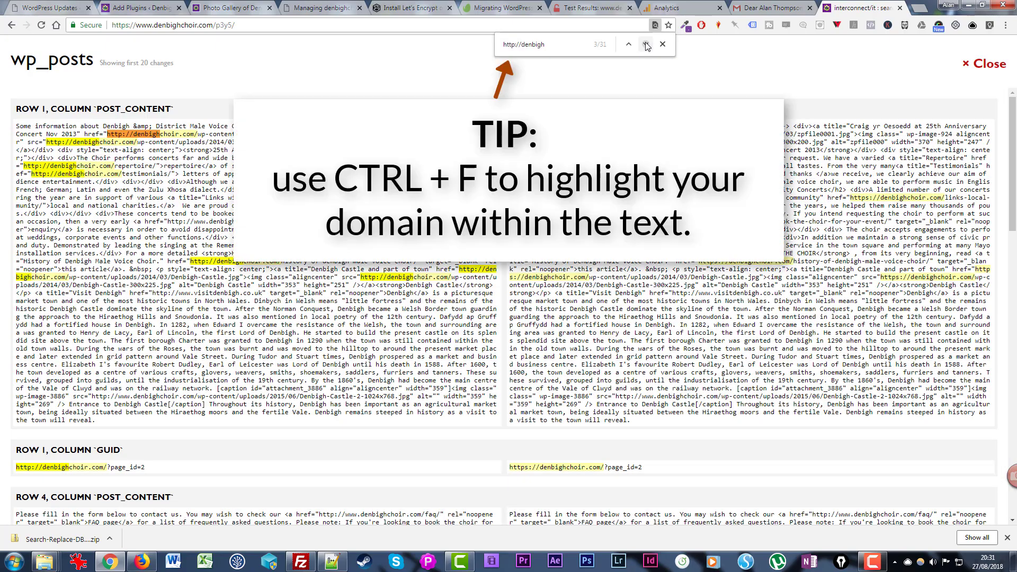
left_click(646, 45)
left_click(646, 44)
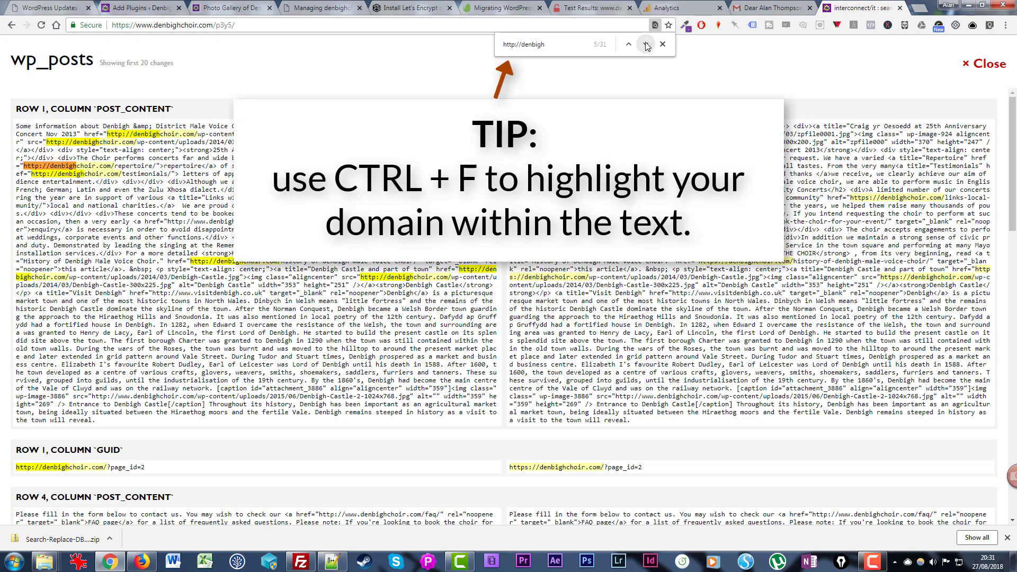
left_click(645, 44)
left_click(645, 44)
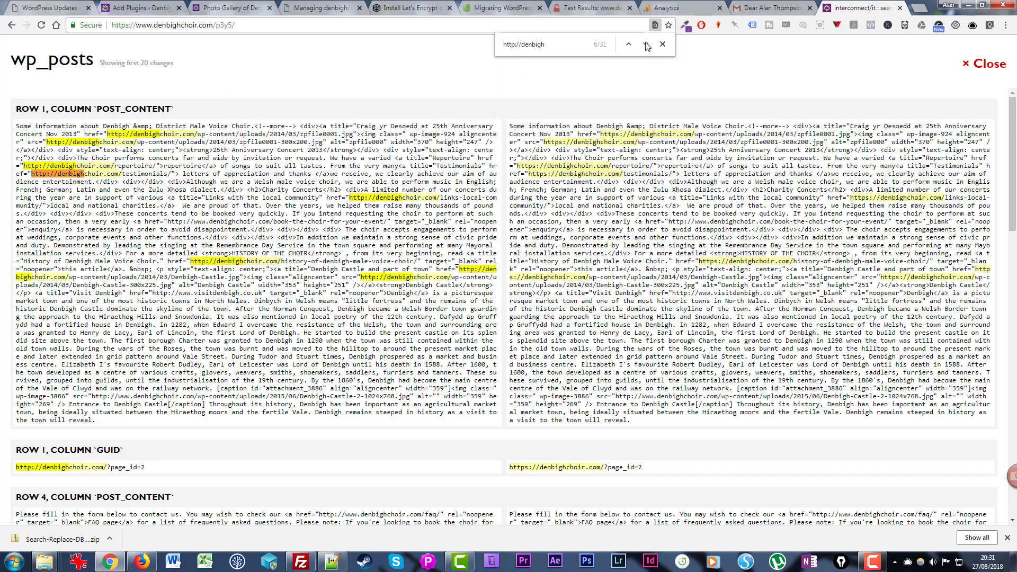
left_click(646, 45)
left_click(646, 44)
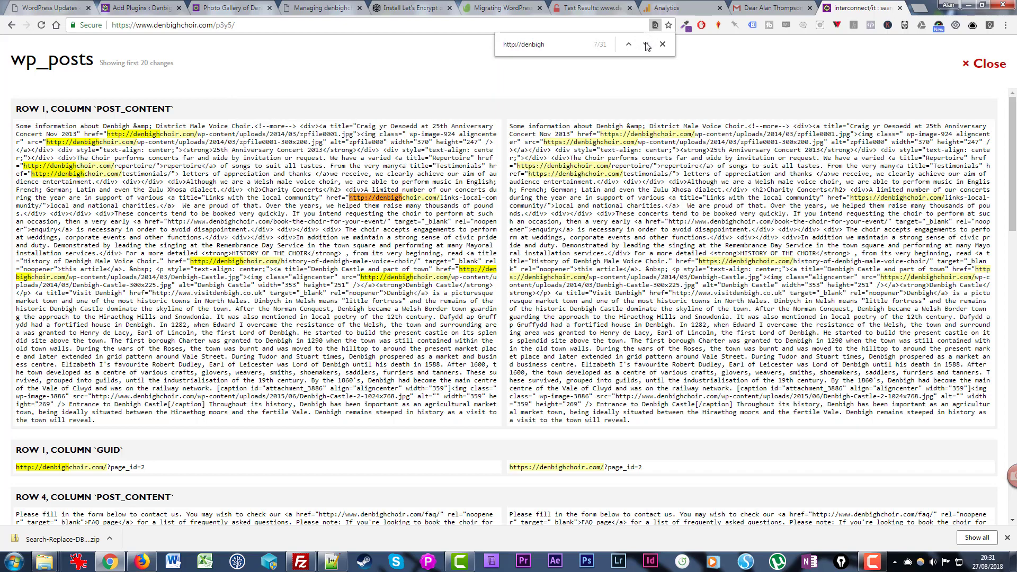
left_click(646, 45)
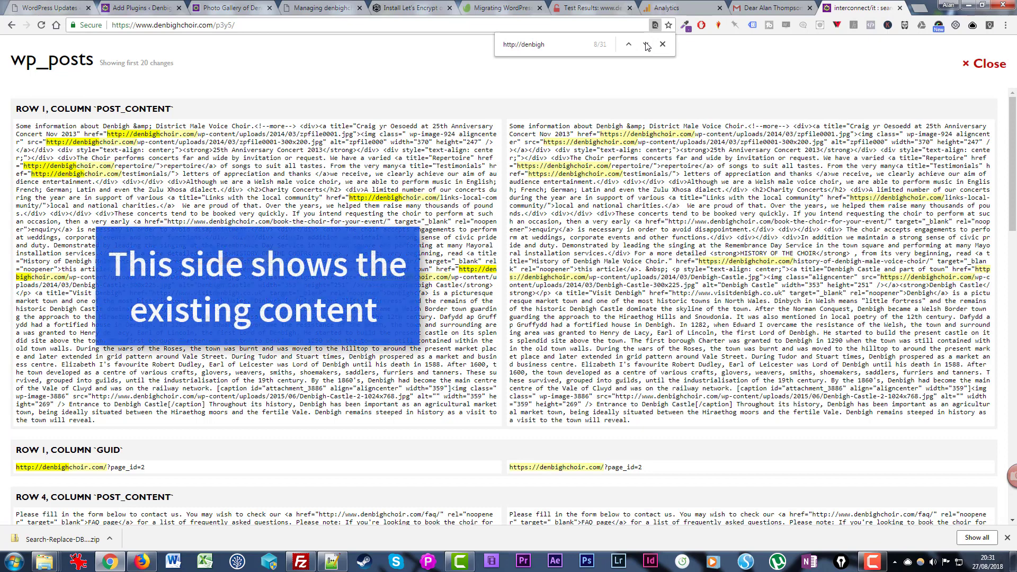
left_click(646, 45)
left_click(646, 44)
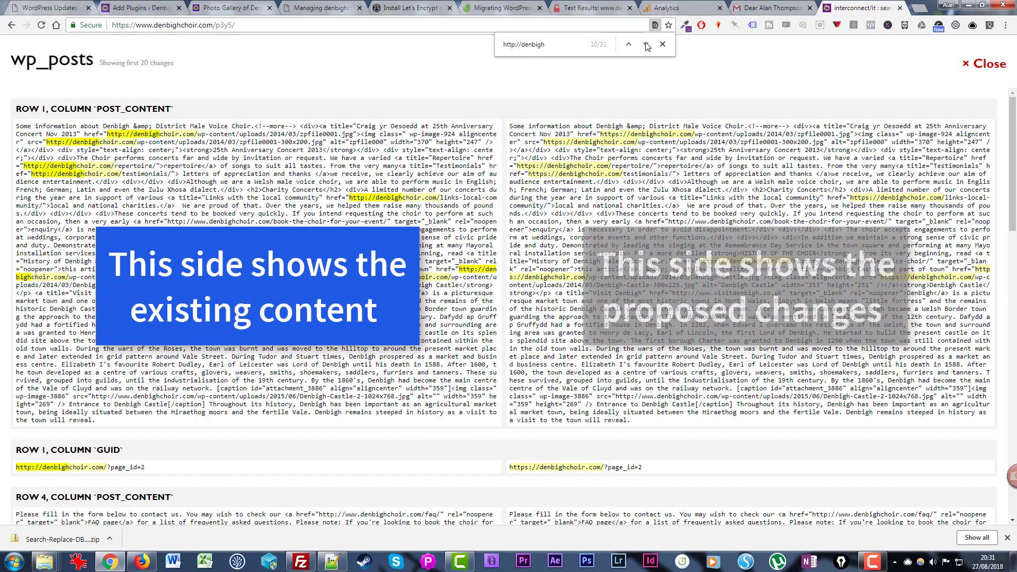
left_click(646, 44)
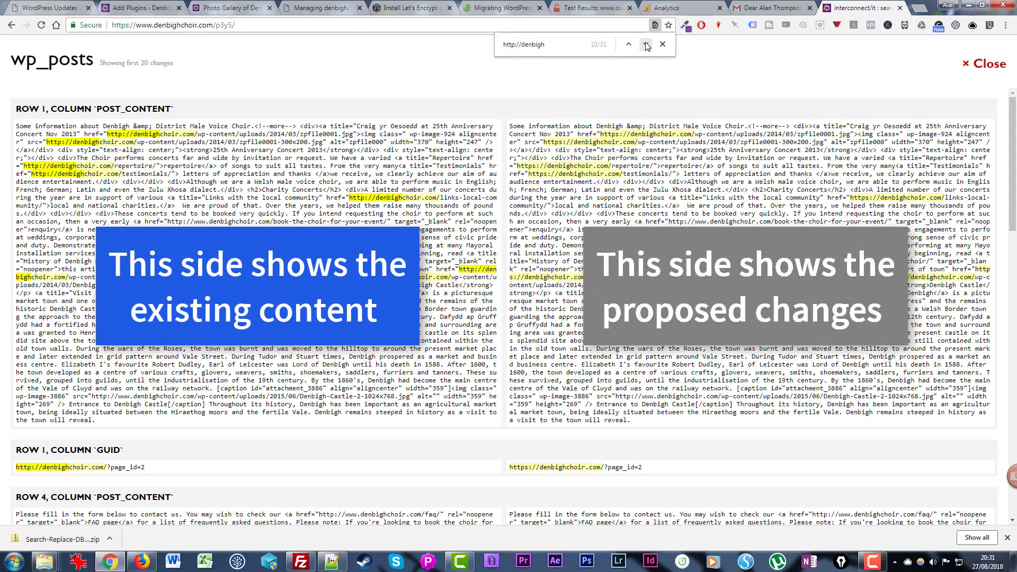
left_click(645, 44)
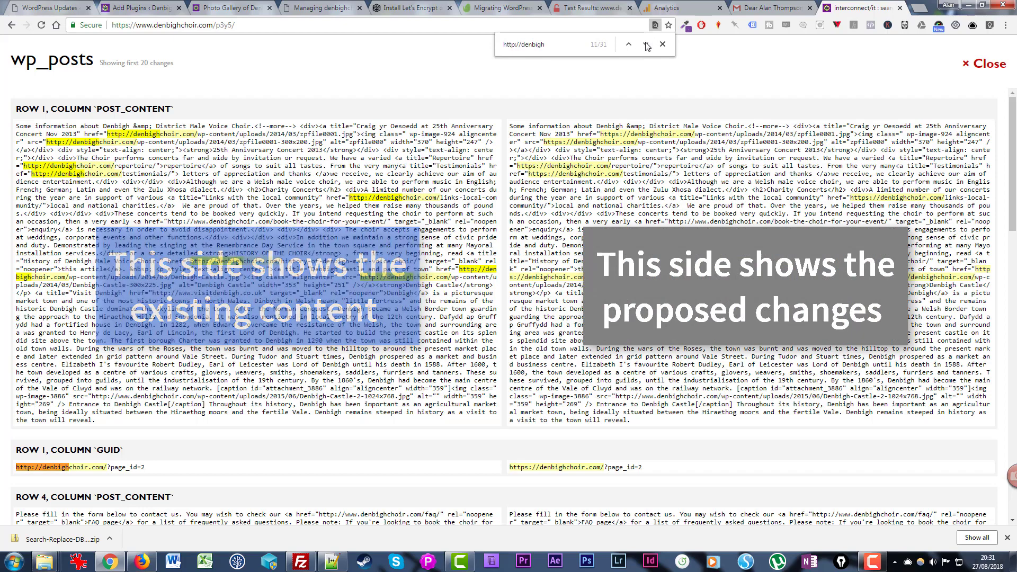
left_click(646, 45)
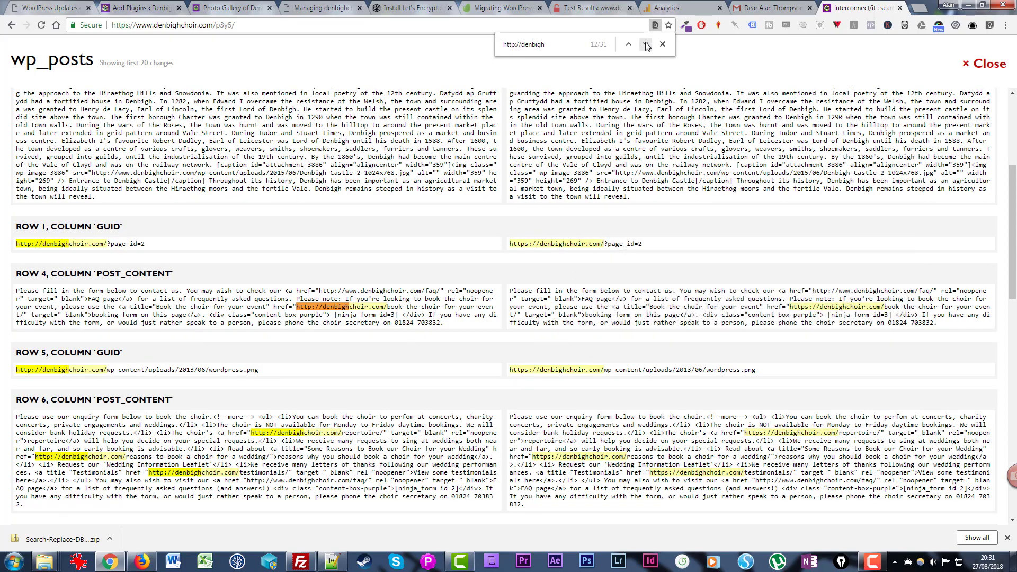
left_click(646, 44)
left_click(645, 44)
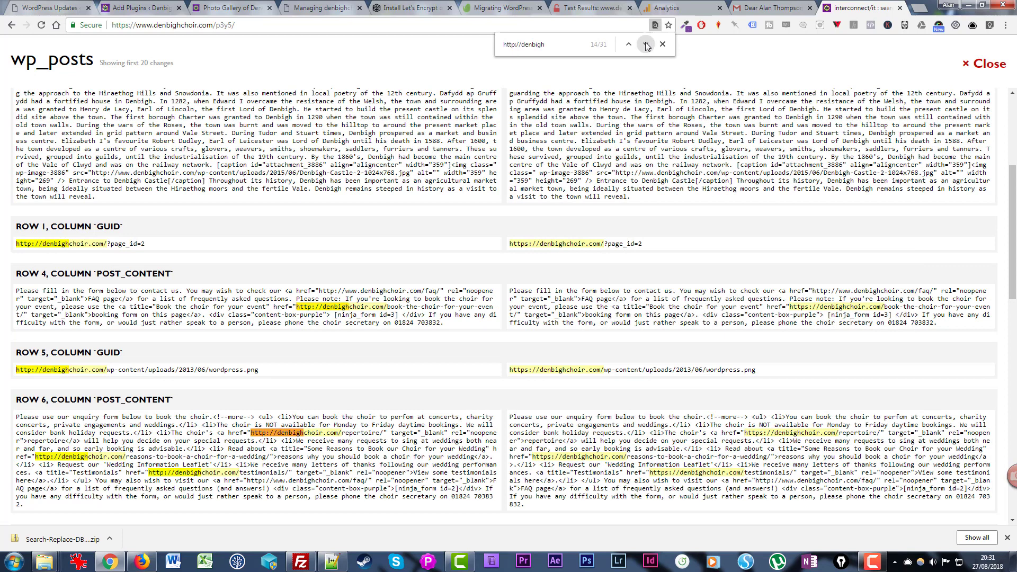
left_click(646, 45)
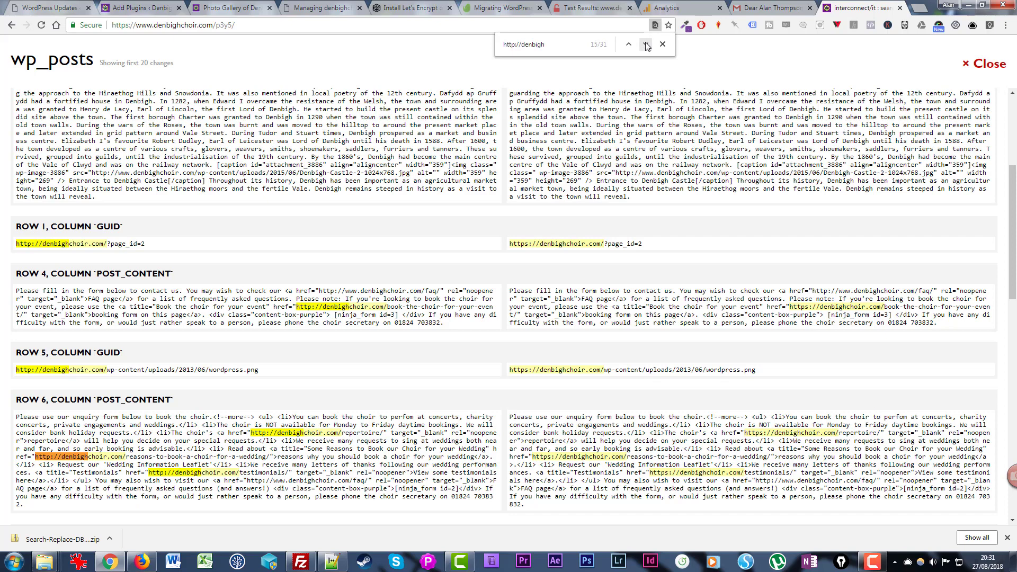
left_click(231, 8)
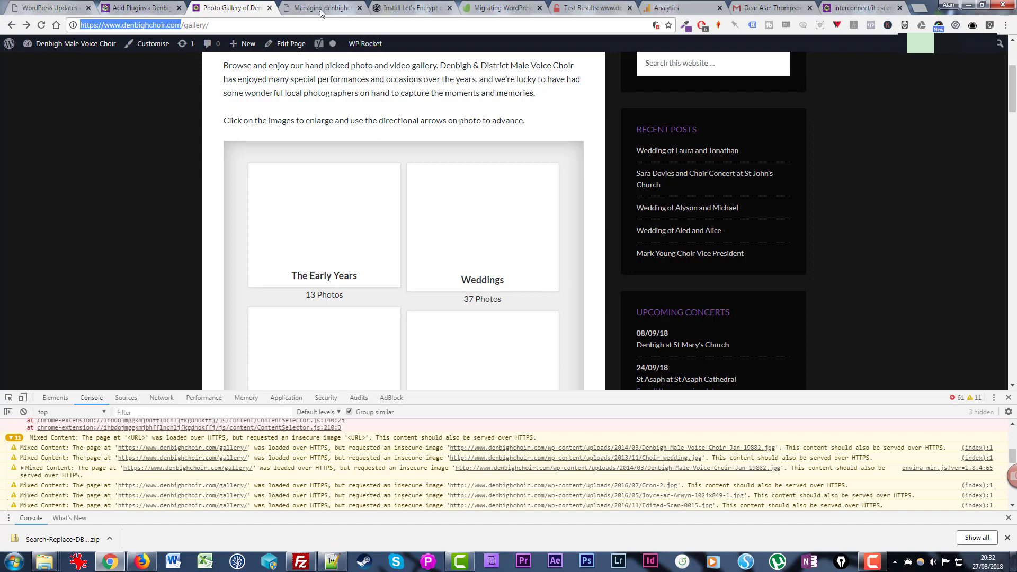
Step: Check the SSL plugin search results, then return to the 630-cell dry-run report
left_click(117, 10)
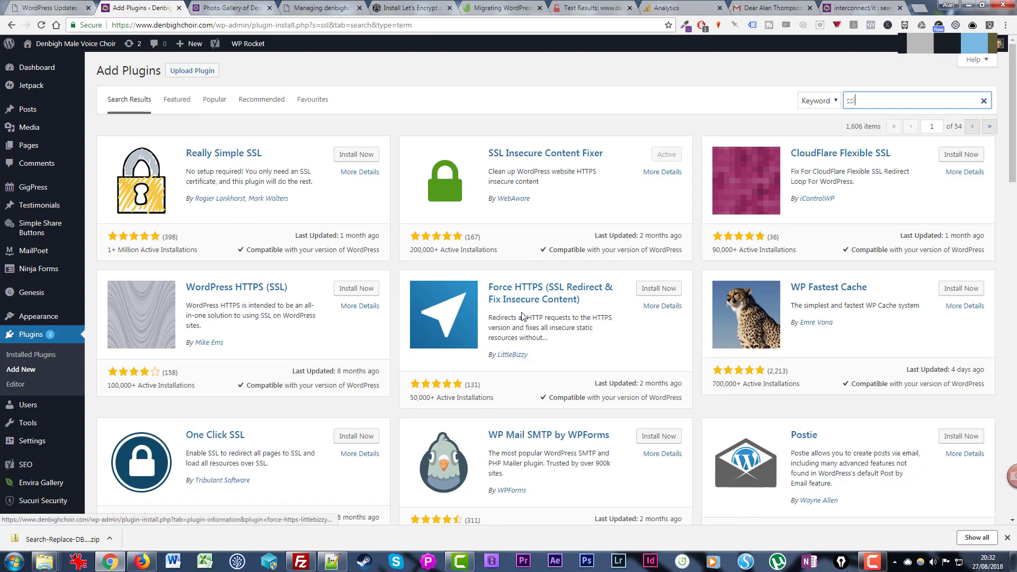
key("ctrl+9")
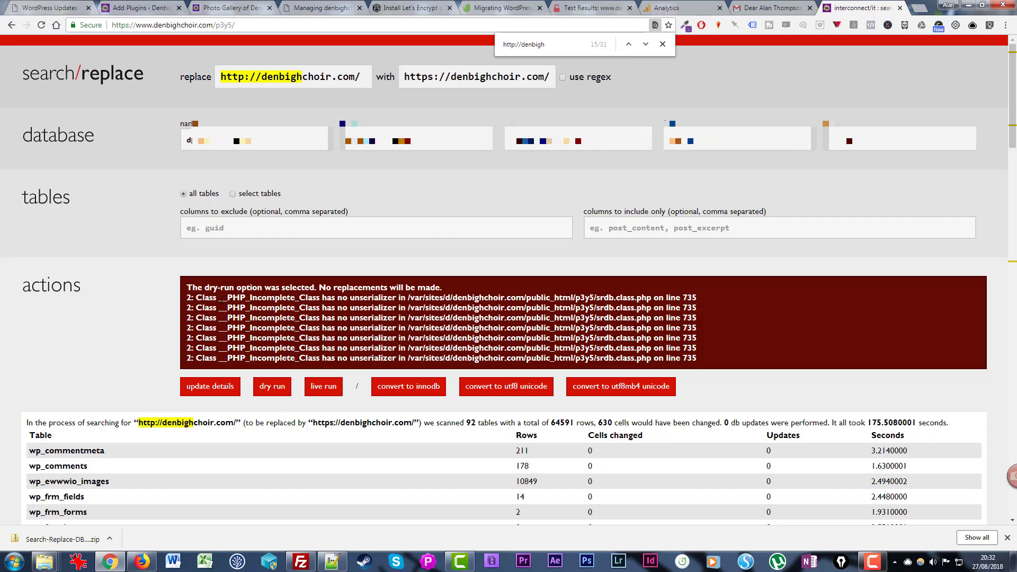
scroll(582, 317, "down", 1)
left_click(872, 562)
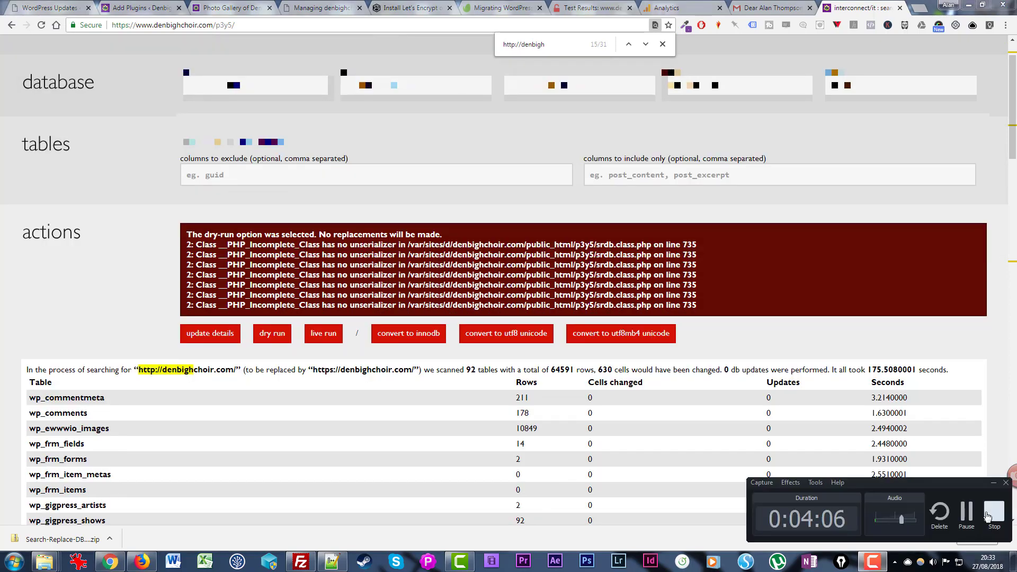
left_click(966, 511)
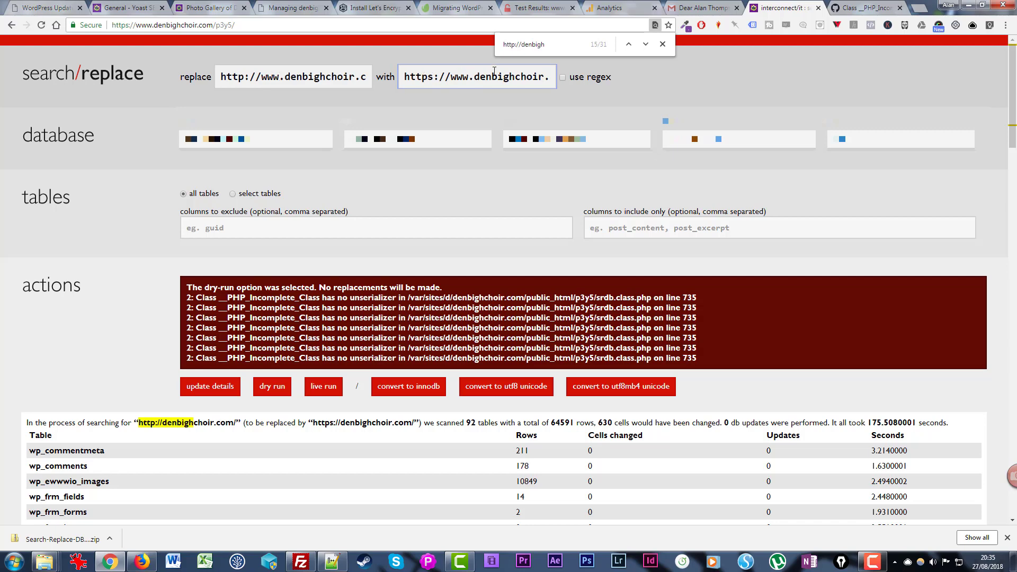
Step: Dry-run the www replacement and review its report of 2818 cells across 92 tables
left_click(267, 387)
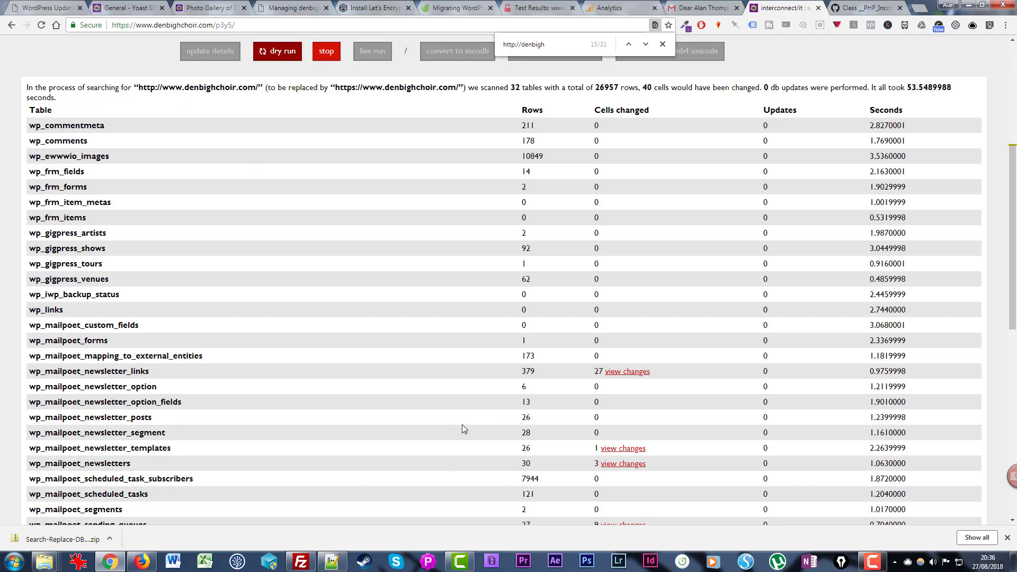
scroll(461, 424, "down", 3)
scroll(464, 427, "down", 1)
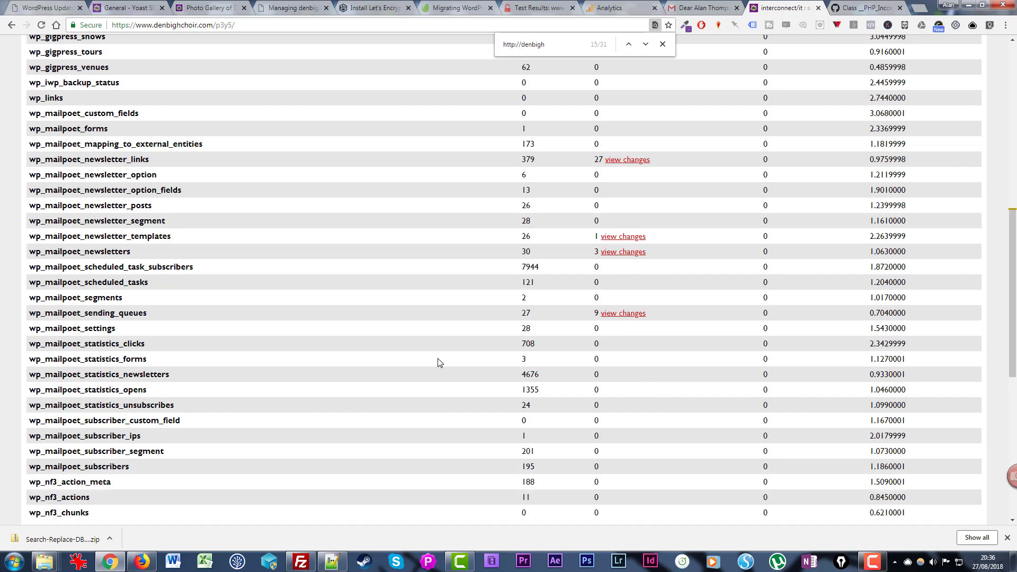
scroll(438, 362, "down", 4)
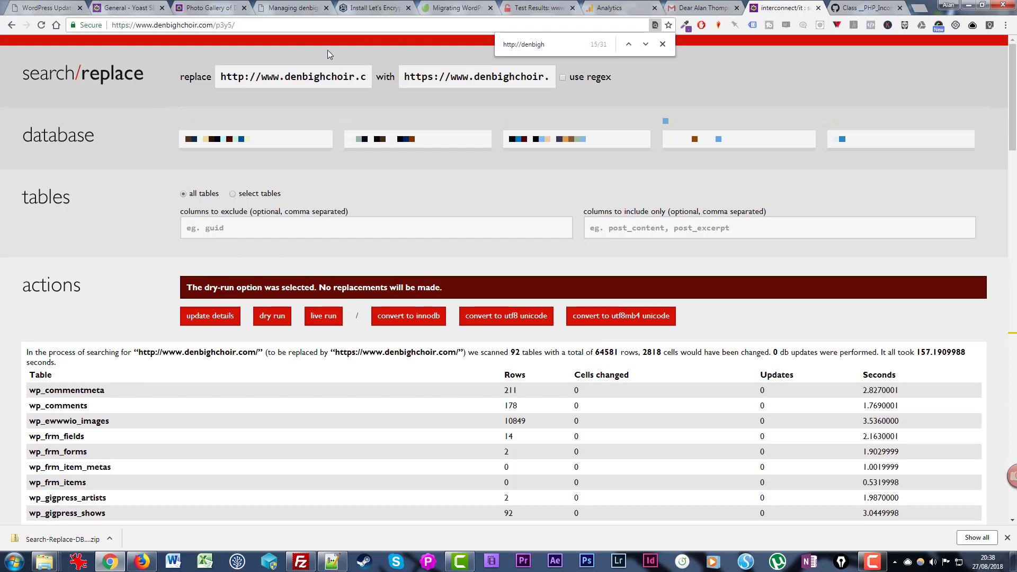
Step: Read the GitHub unserializer-error issue, then view Yoast SEO features with XML sitemaps off
left_click(864, 9)
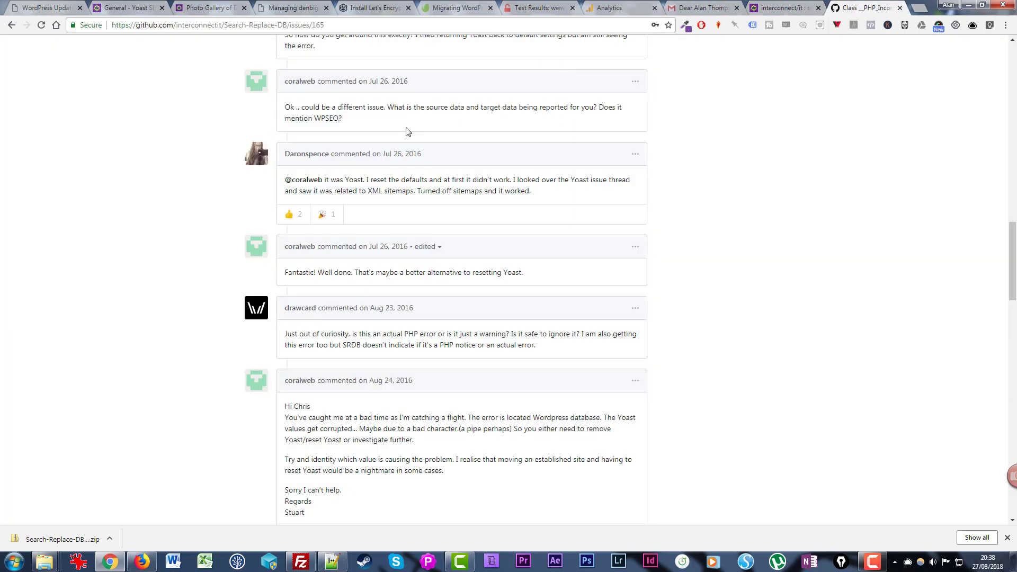
scroll(337, 165, "up", 20)
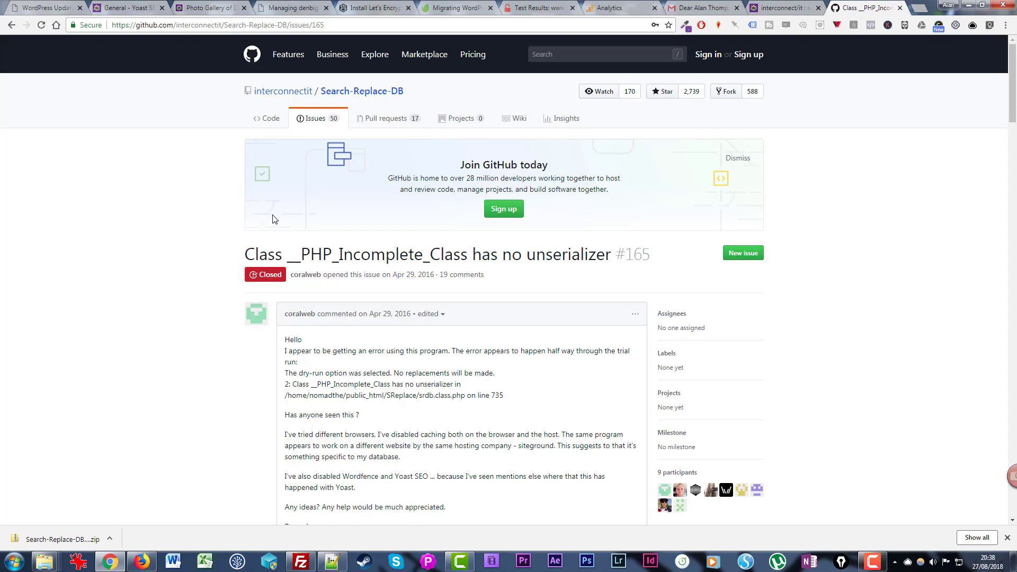
scroll(181, 270, "down", 3)
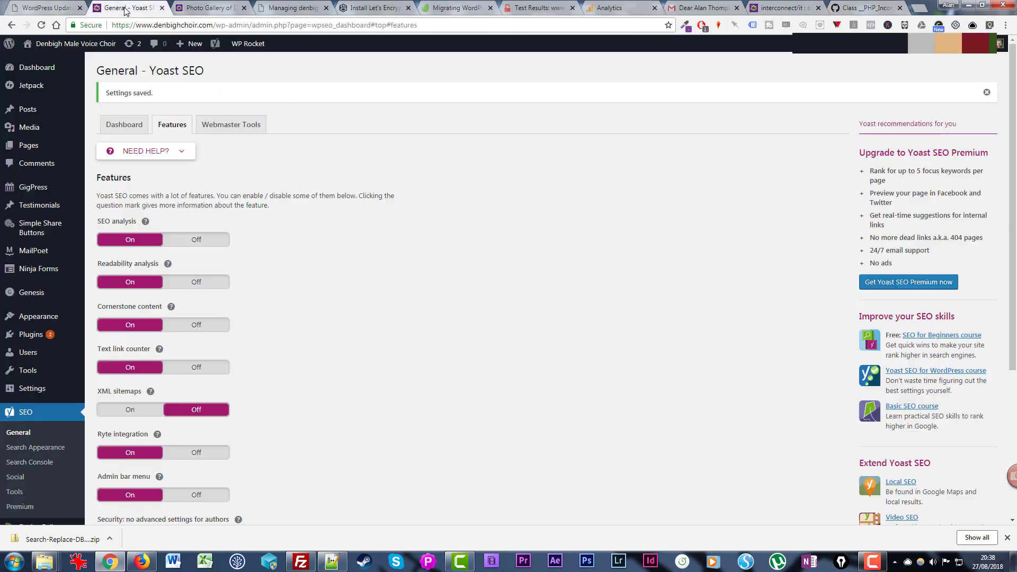
left_click(122, 8)
Step: Return to the Search Replace DB tab showing the 2818-cell www dry run
left_click(779, 8)
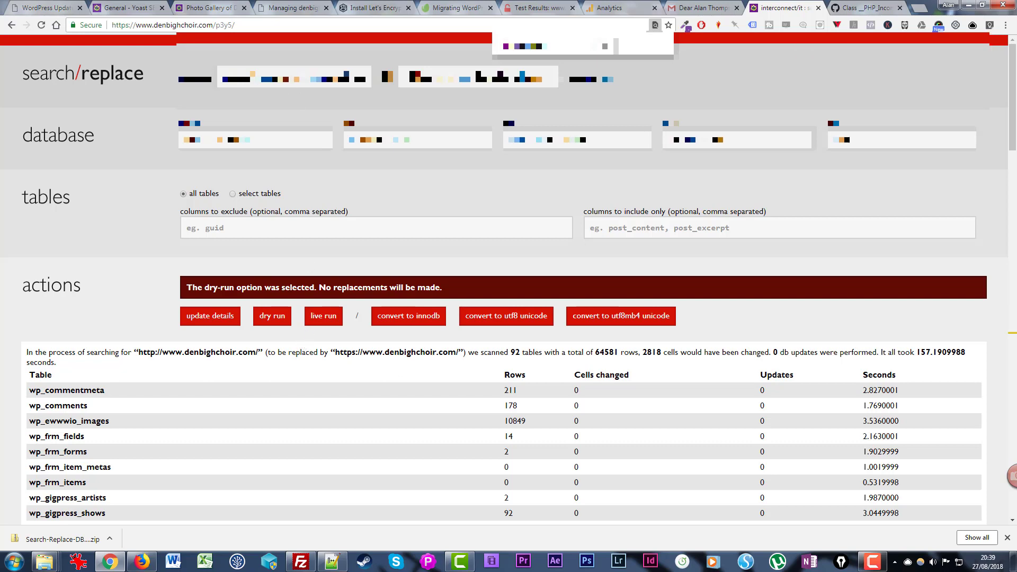
left_click_drag(1013, 109, 1012, 349)
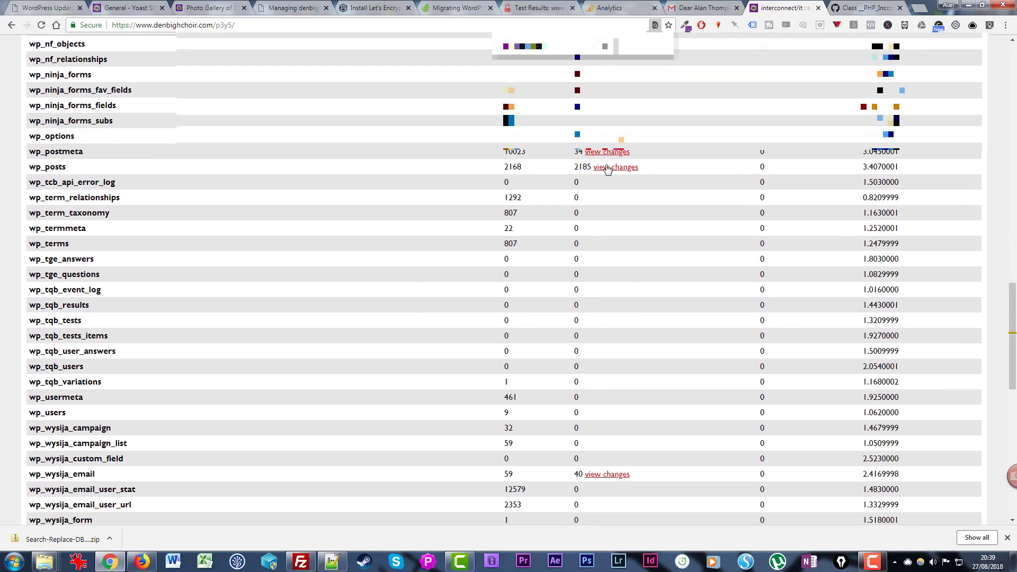
key("Home")
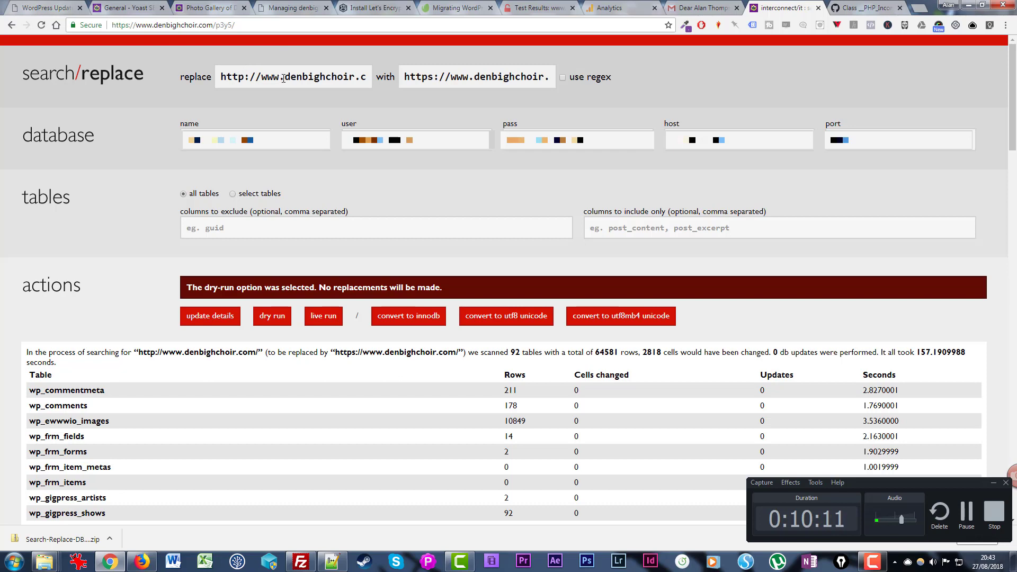
Step: Check the www search and replacement addresses, then launch and confirm the live run
double_click(319, 76)
key("shift+End")
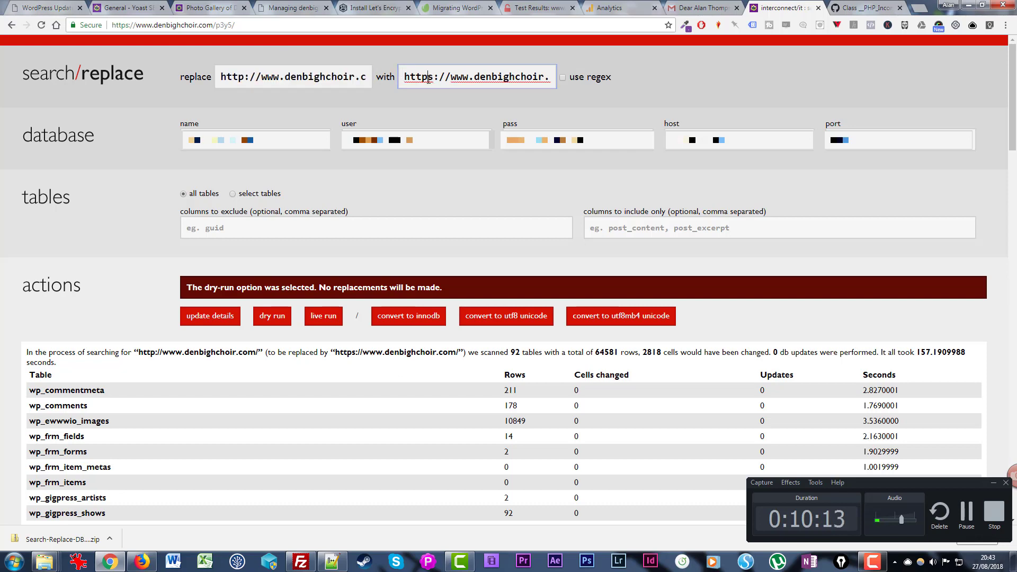
left_click_drag(458, 77, 579, 73)
left_click(503, 76)
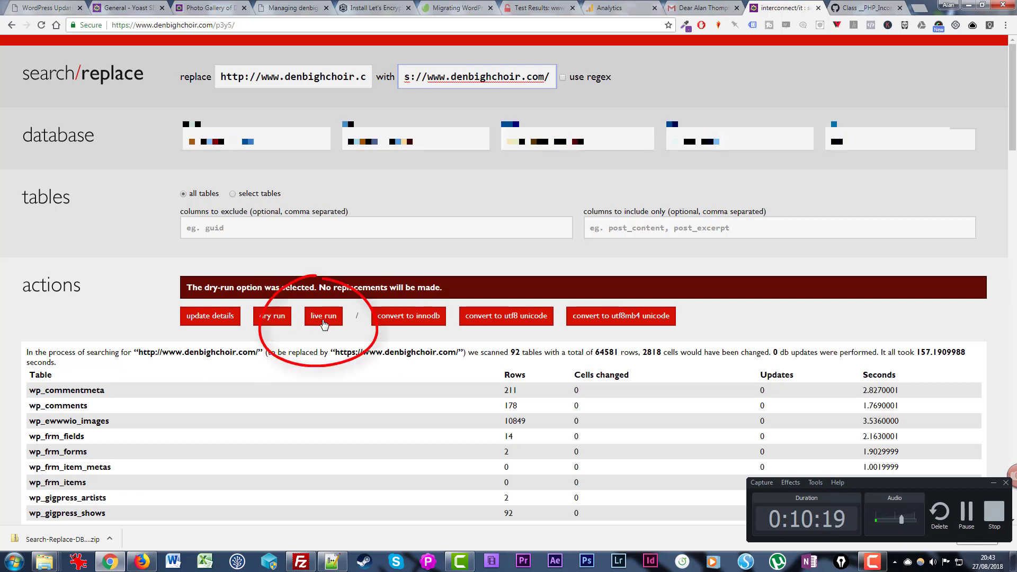
left_click(323, 318)
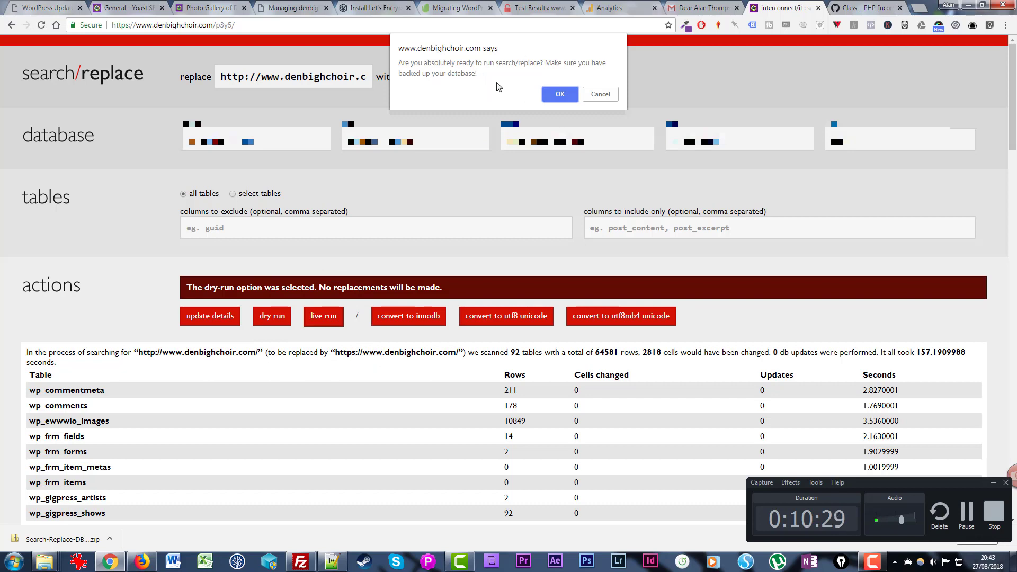
left_click(562, 98)
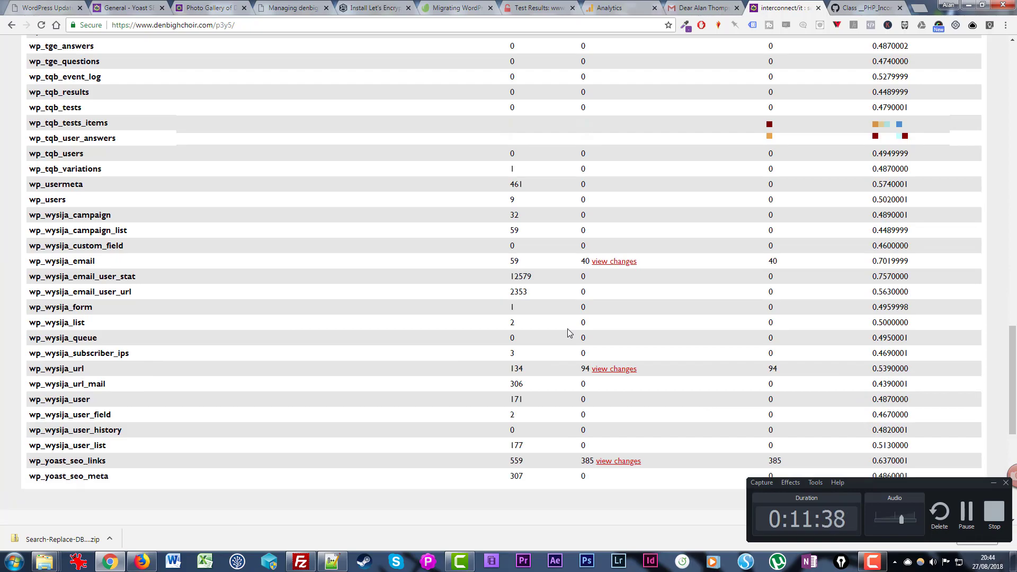
Step: Scroll to the top of the finished live run: 2818 cells changed across 92 tables
scroll(567, 333, "up", 20)
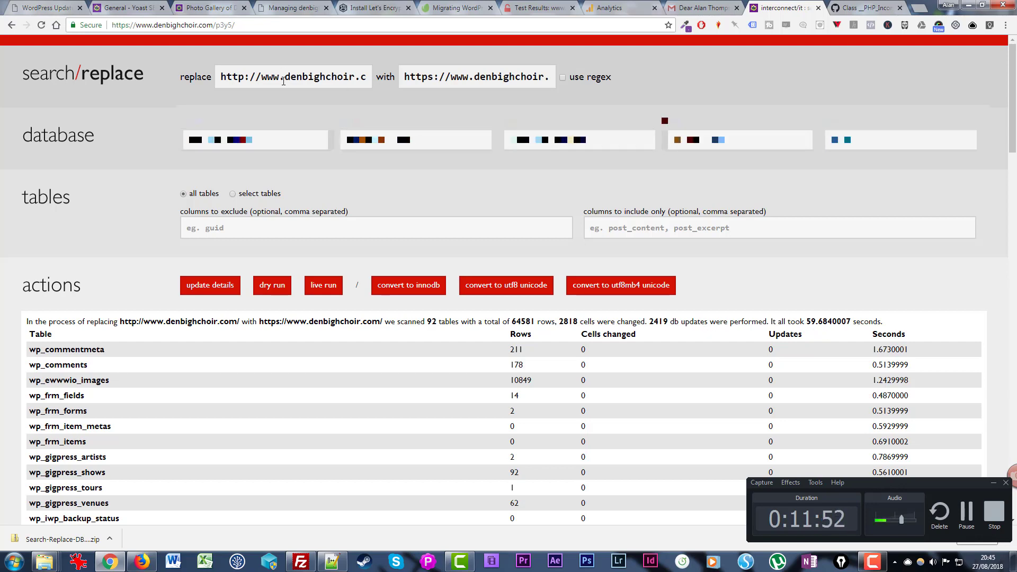
left_click(283, 78)
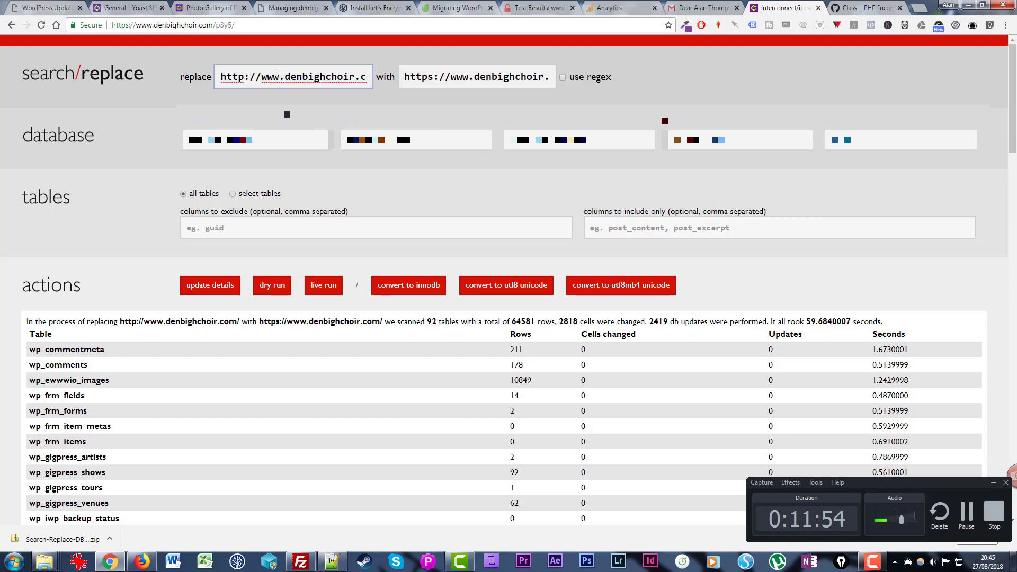
key("Delete")
key("BackSpace")
key("BackSpace")
key("BackSpace")
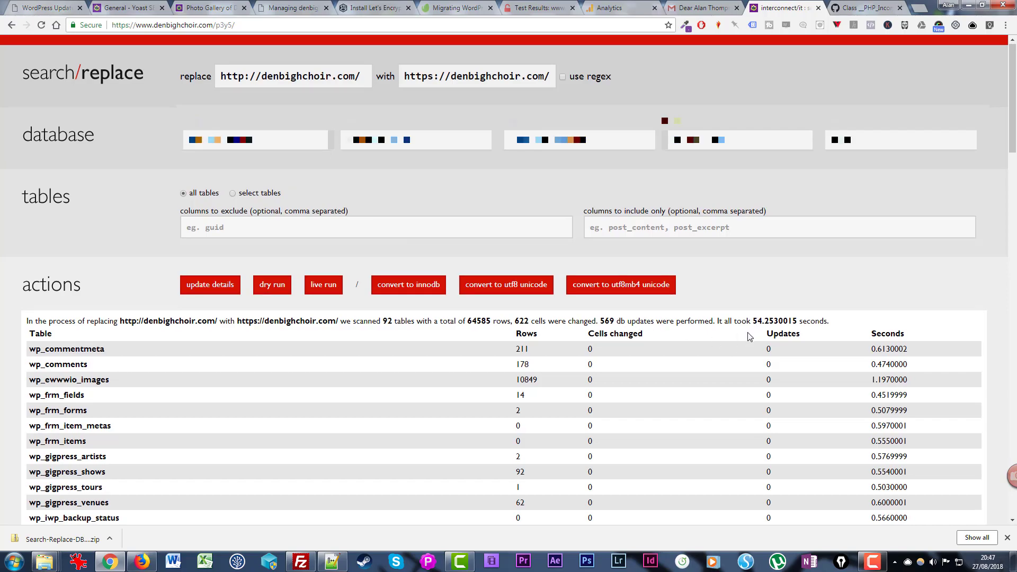
scroll(751, 328, "down", 15)
scroll(747, 338, "down", 10)
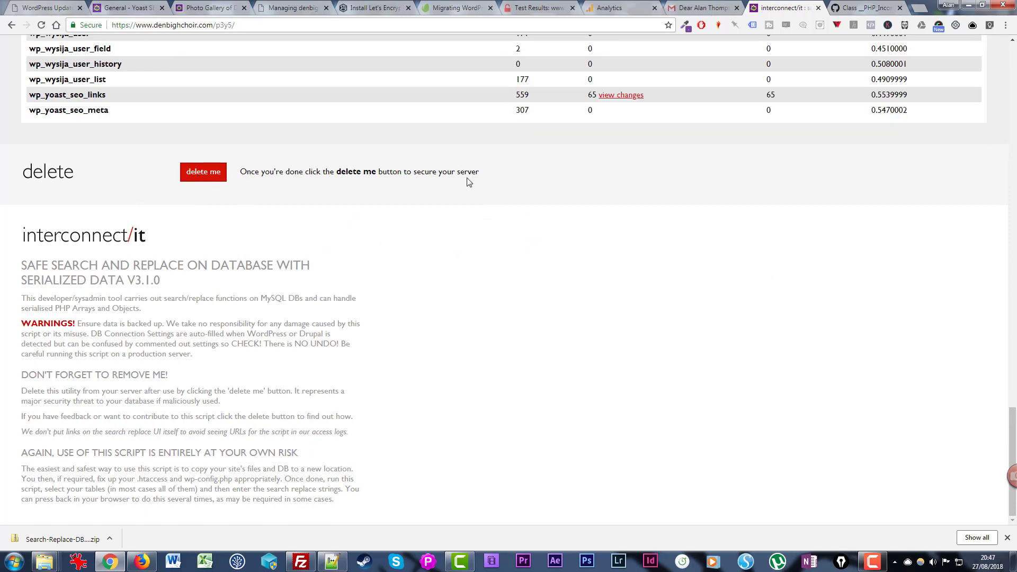
scroll(384, 248, "up", 3)
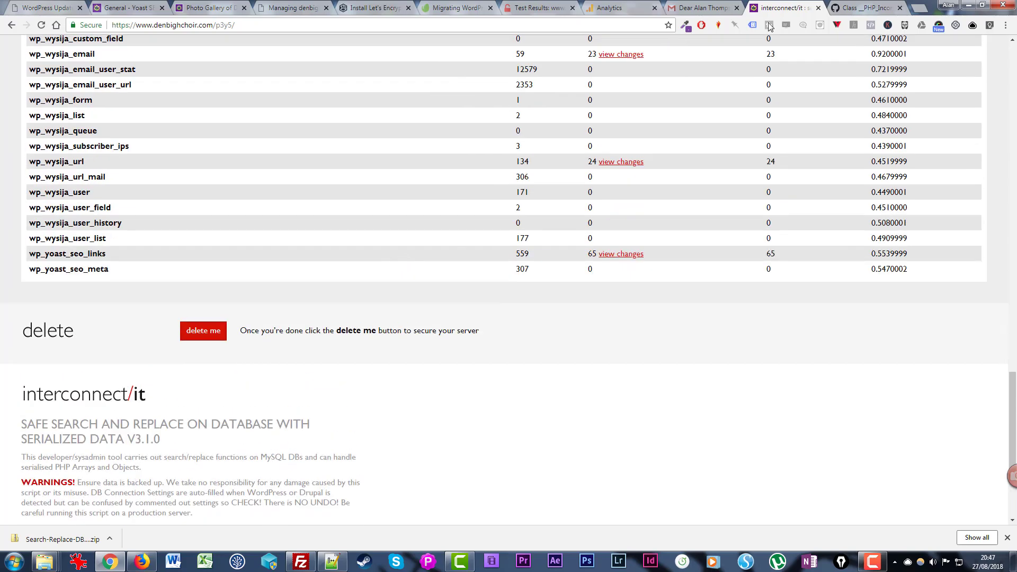
left_click(301, 562)
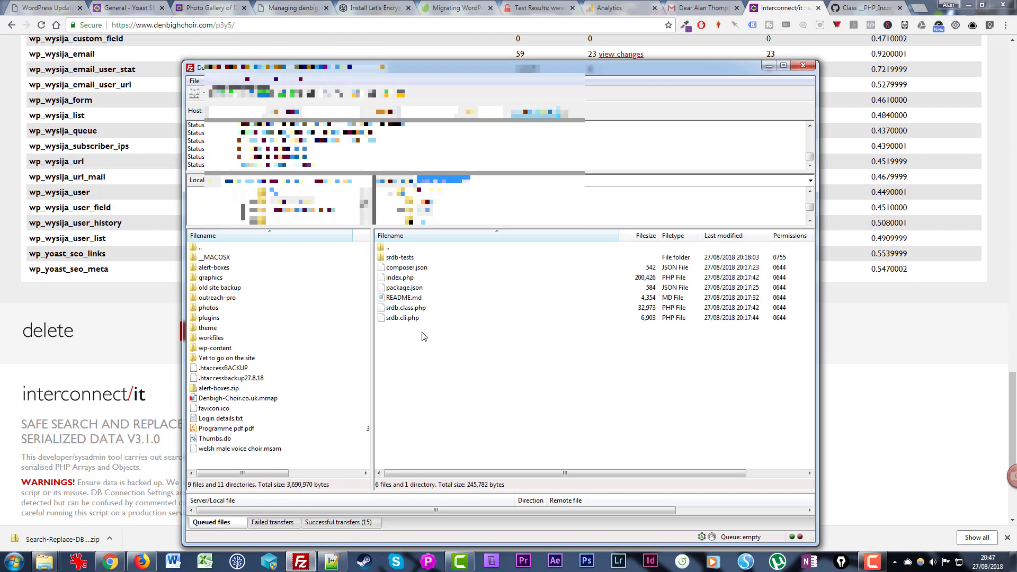
Step: Delete all Search Replace DB files from the server's p3y5 folder
left_click_drag(431, 358, 393, 259)
right_click(393, 260)
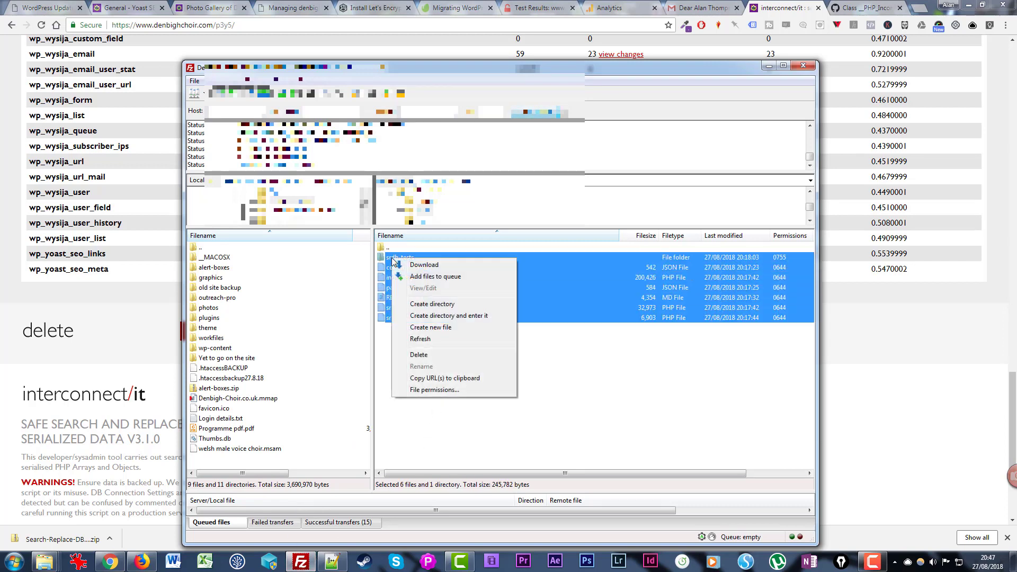
left_click(418, 354)
left_click(554, 319)
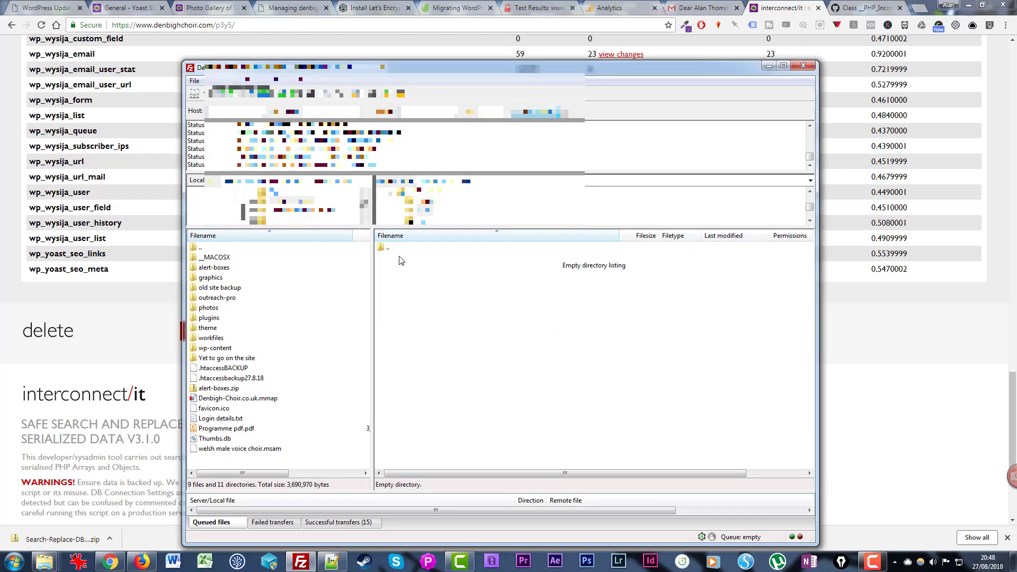
Step: Delete the now-empty p3y5 folder from the server
double_click(382, 248)
left_click(393, 269)
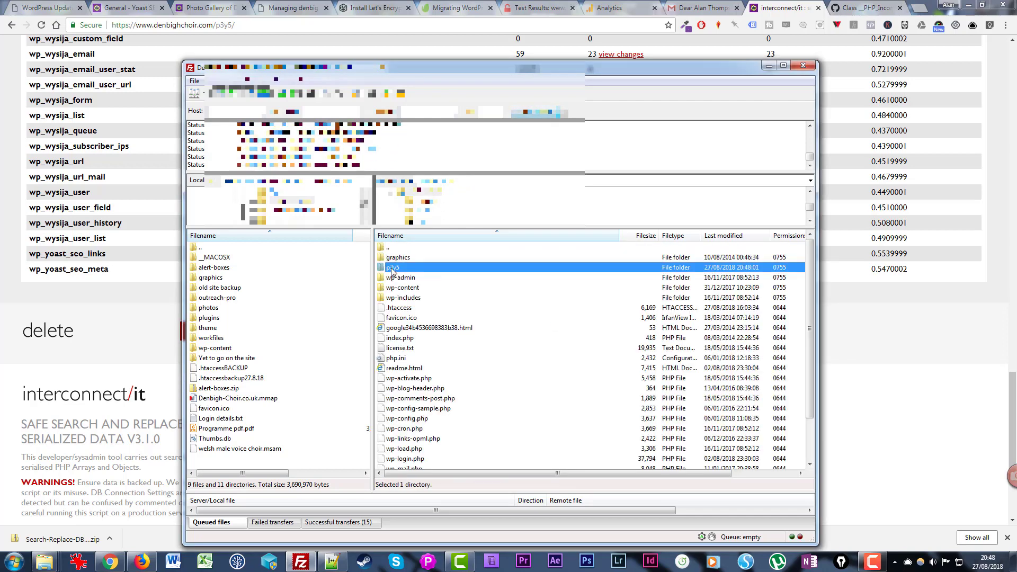
right_click(392, 269)
left_click(424, 368)
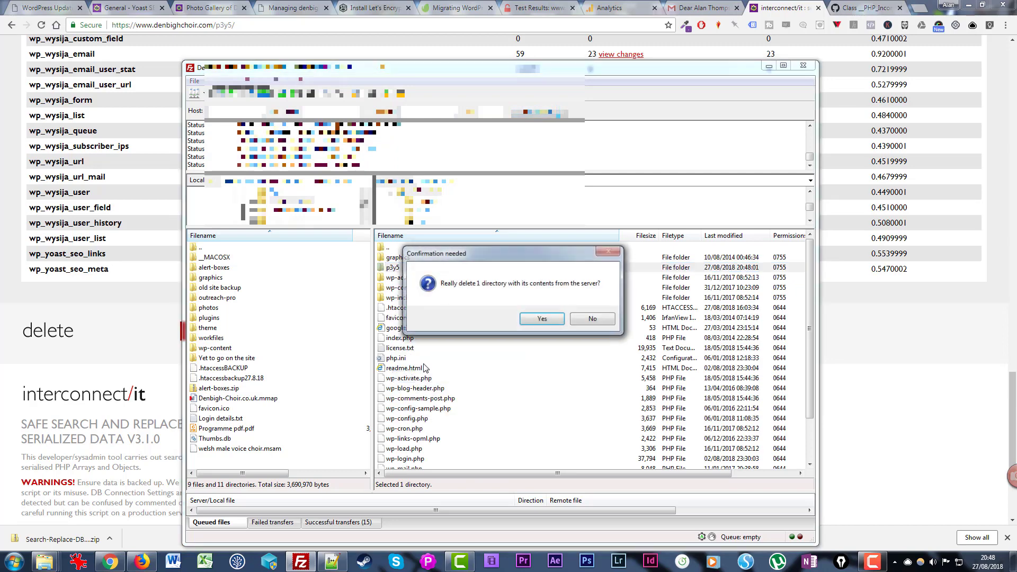
left_click(542, 319)
Step: Reload the p3y5 page in Chrome, which now shows error 404
left_click(1005, 320)
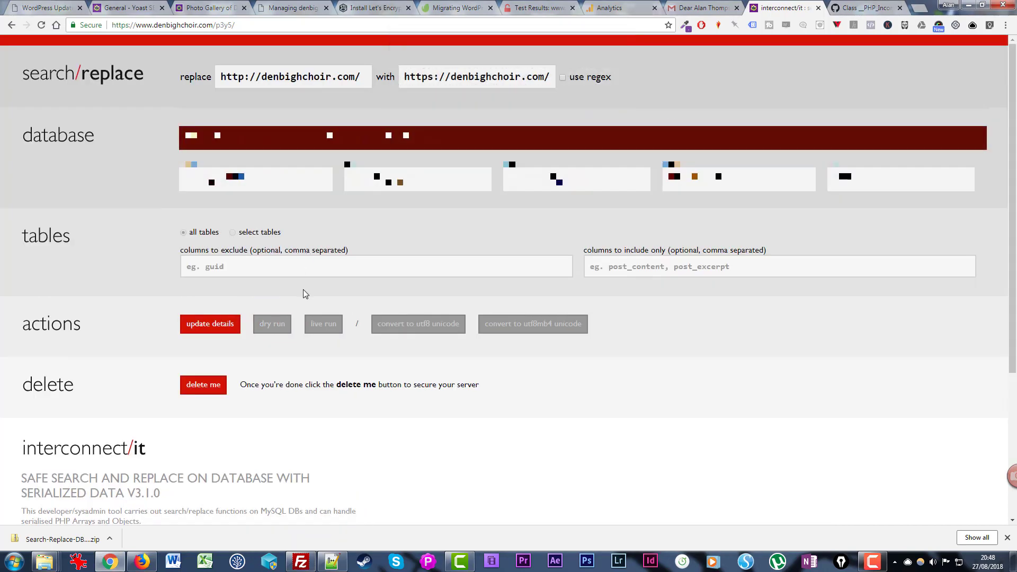
key("F5")
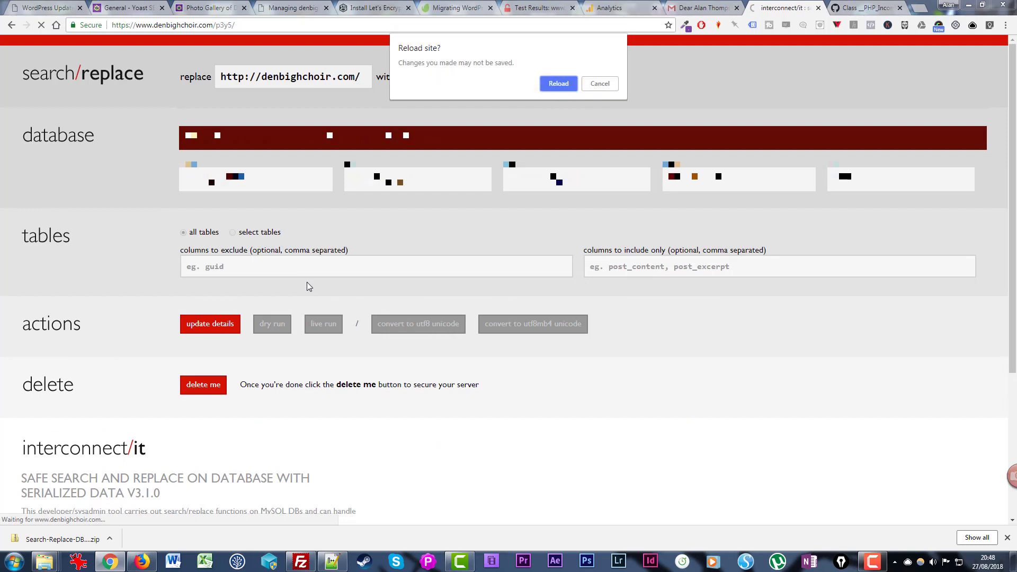
left_click(558, 83)
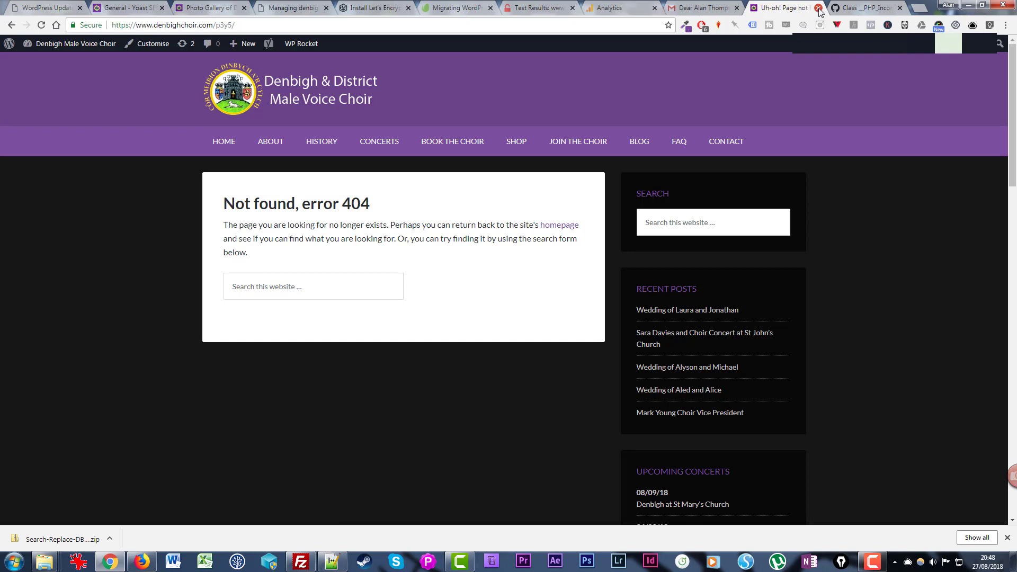
Step: Reload the Photo Gallery page so its album thumbnails load over https without mixed-content warnings
left_click(200, 9)
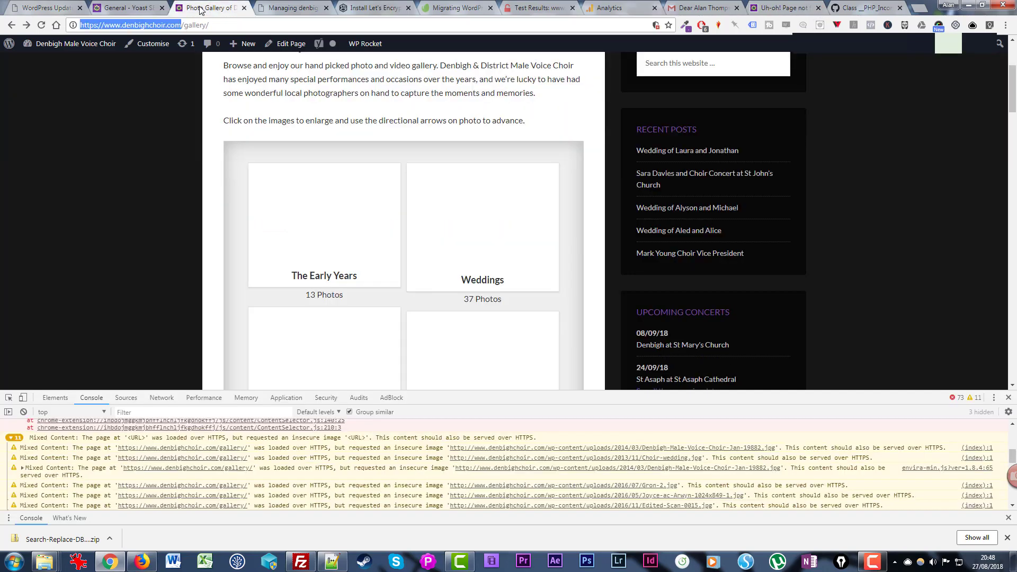
right_click(132, 163)
left_click(115, 139)
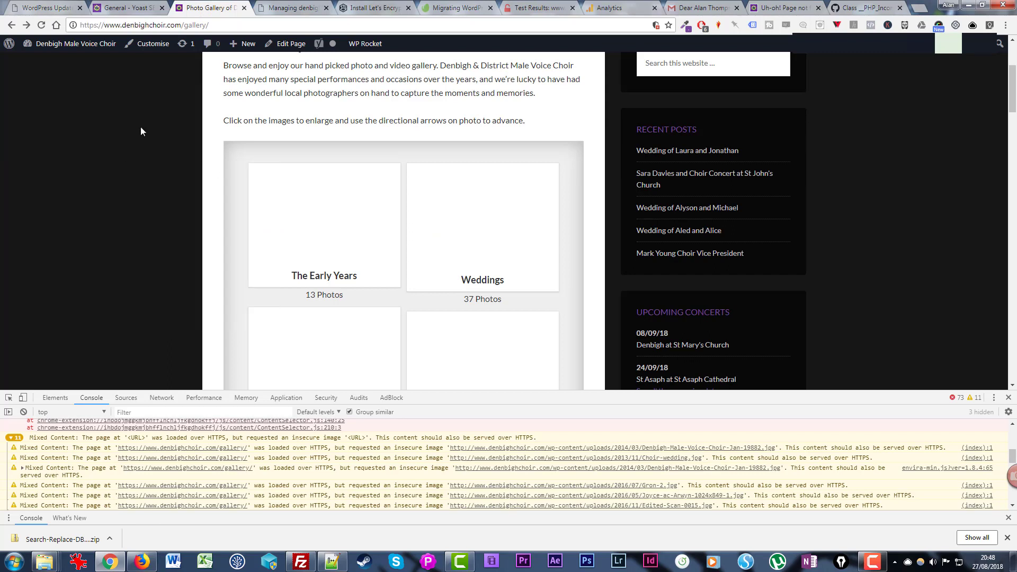
key("F5")
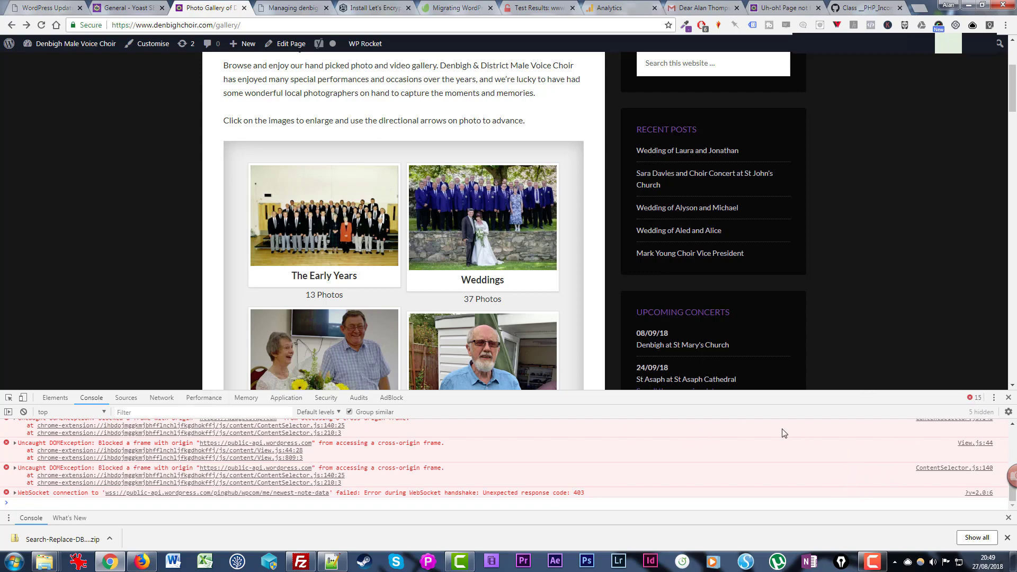
left_click(1007, 398)
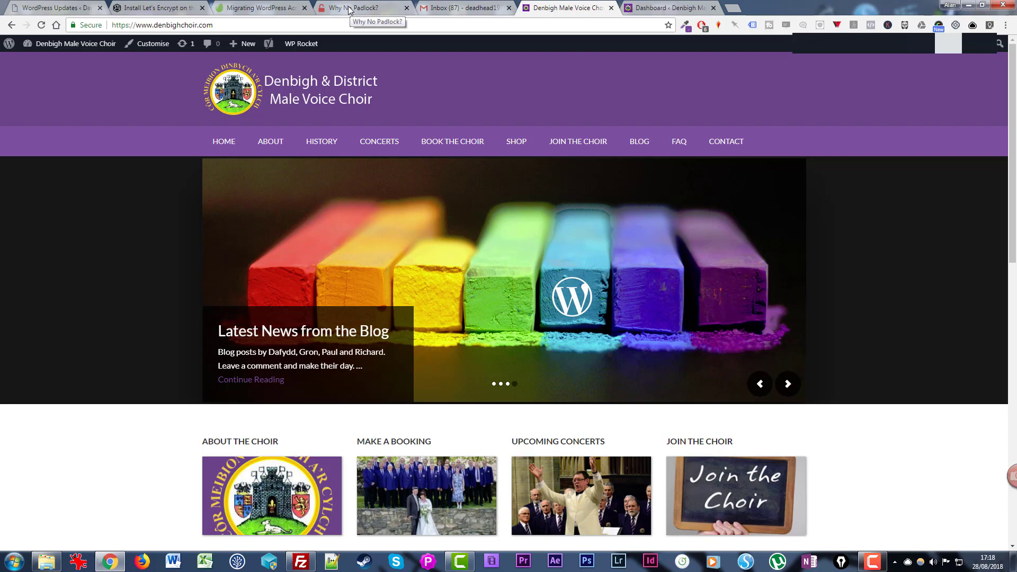
left_click(349, 8)
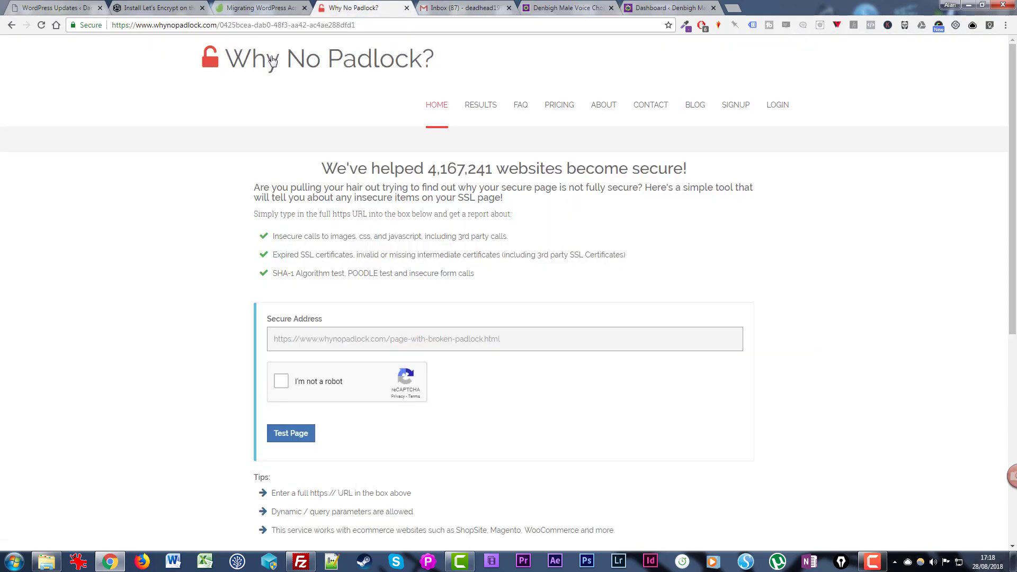
left_click(324, 340)
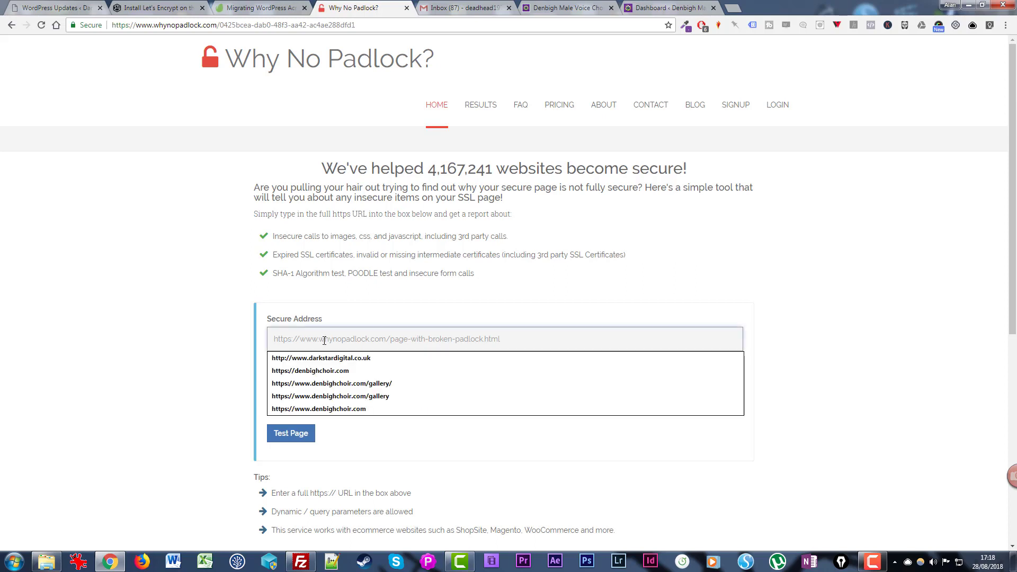
type("https")
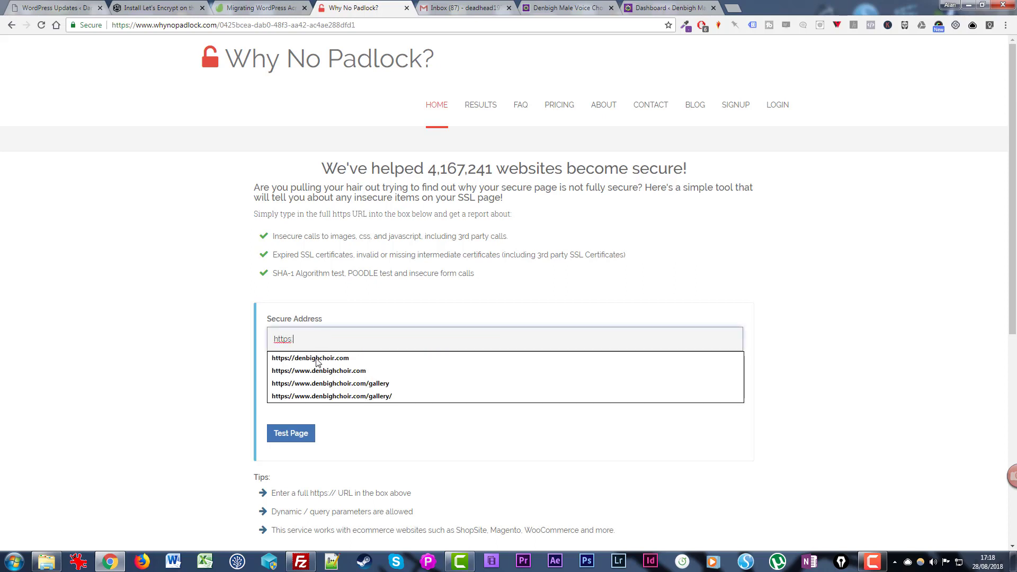
left_click(320, 359)
left_click(281, 380)
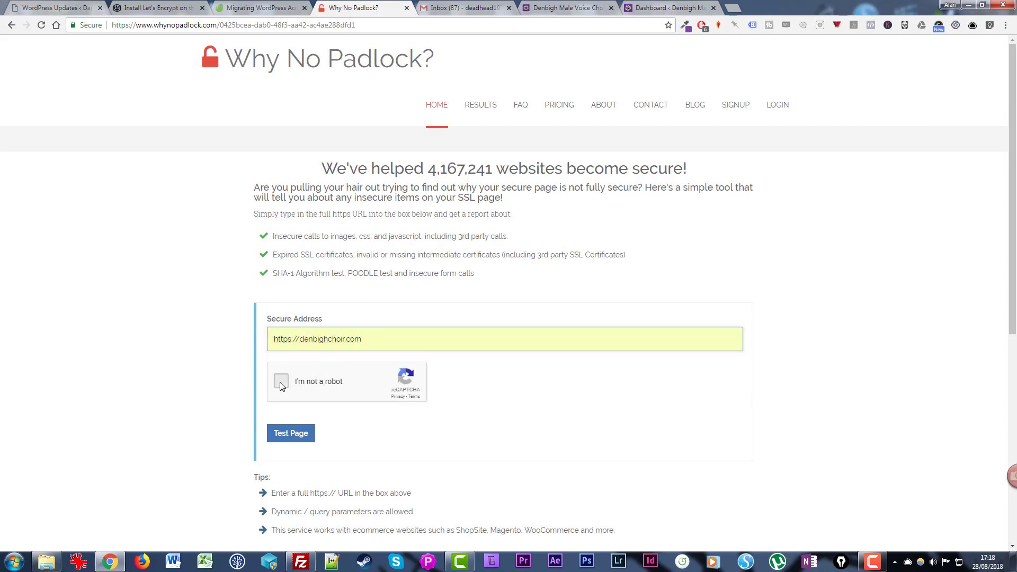
left_click(287, 437)
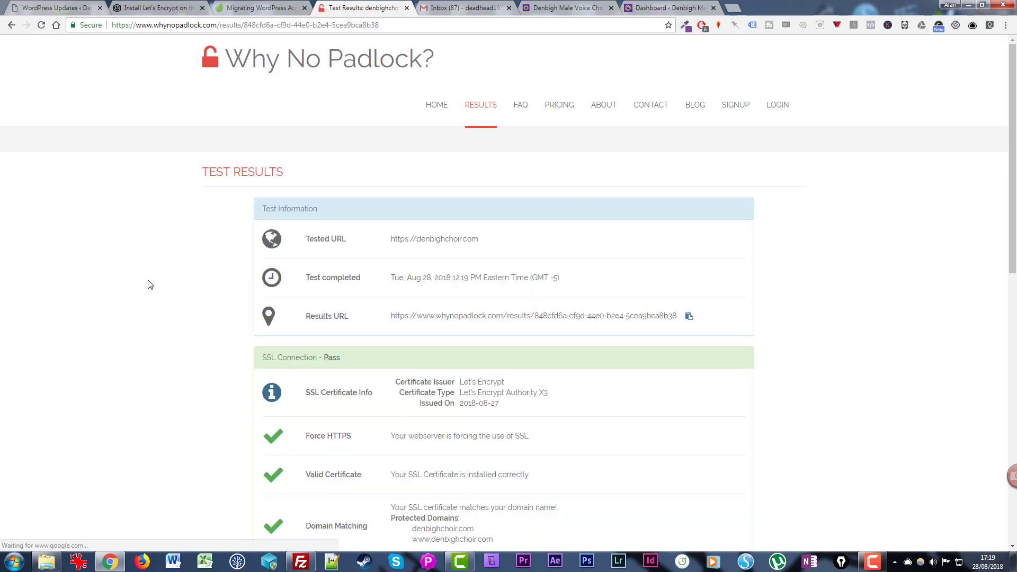
Step: Review the Why No Padlock results to confirm the SSL connection and mixed content checks both pass
scroll(150, 285, "down", 2)
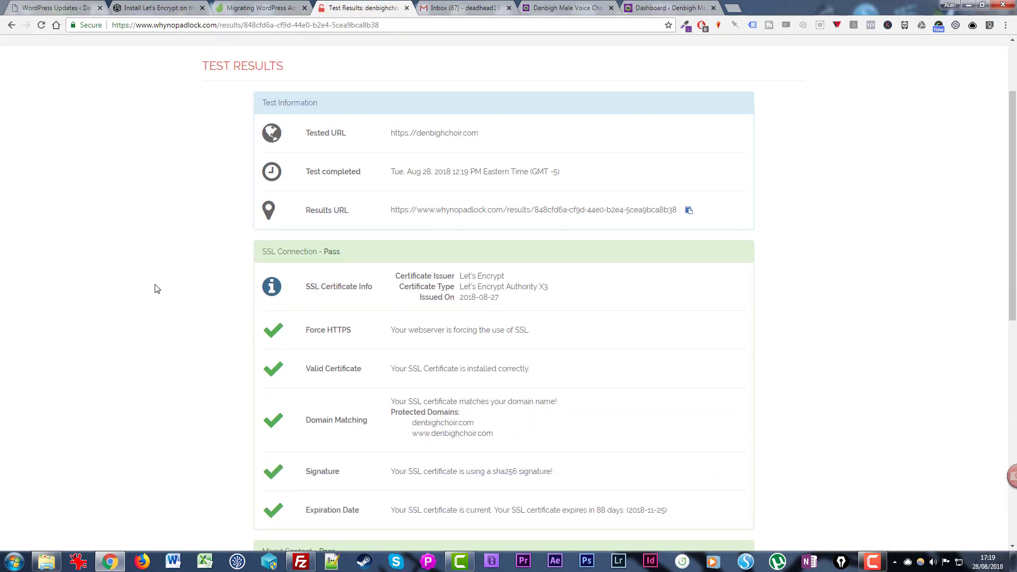
scroll(160, 287, "down", 2)
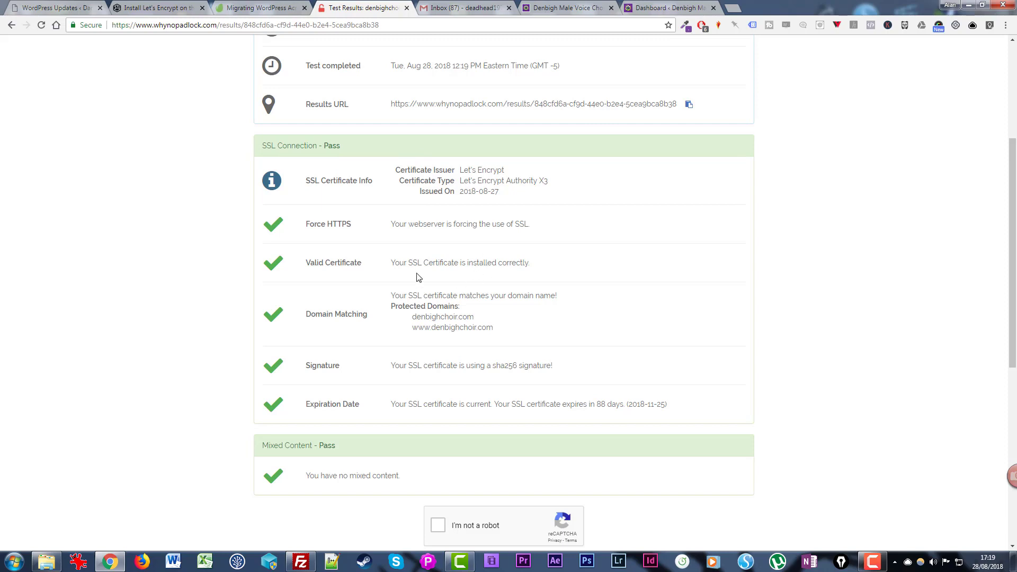
scroll(451, 336, "down", 1)
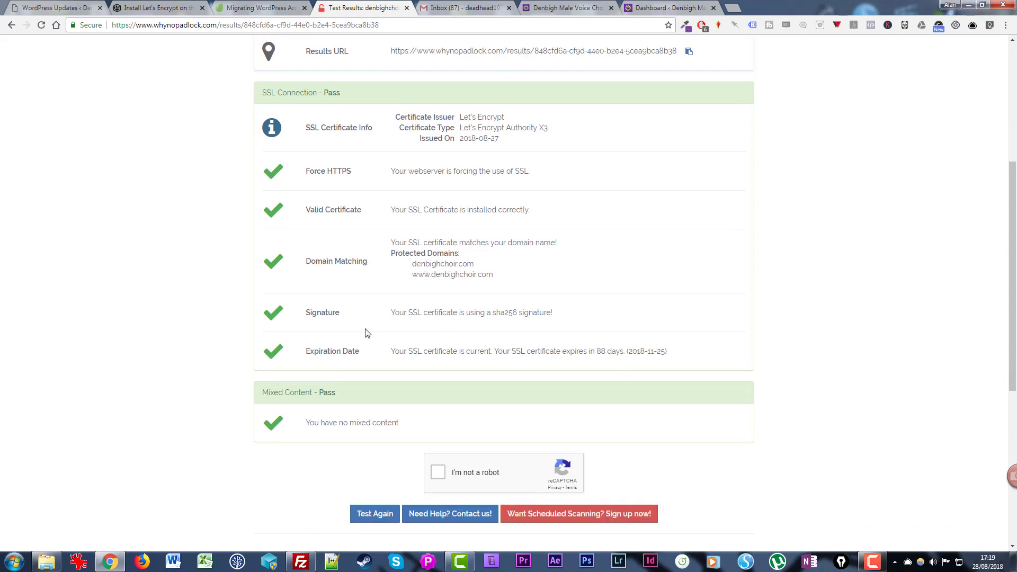
scroll(408, 296, "up", 1)
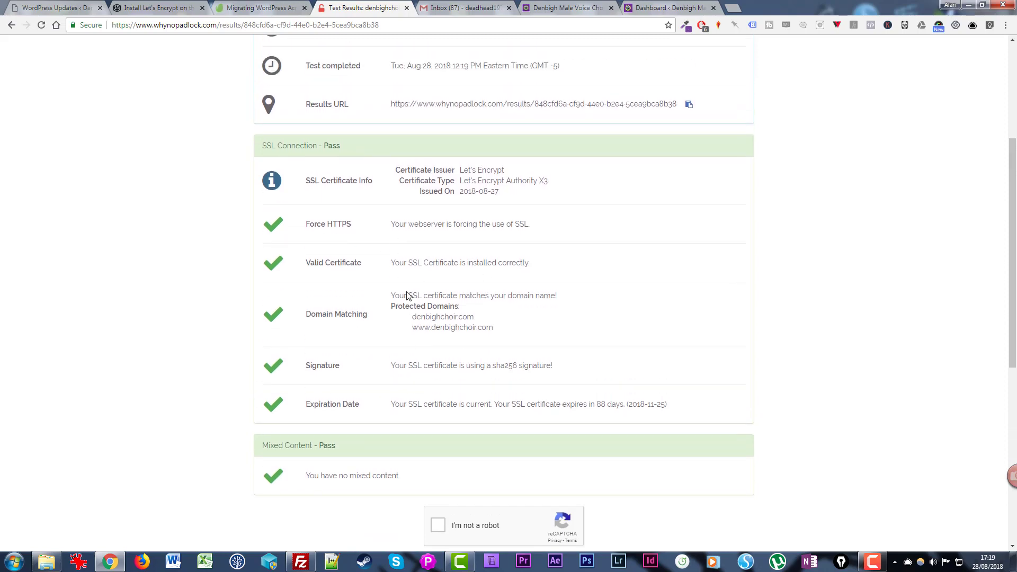
scroll(407, 295, "down", 2)
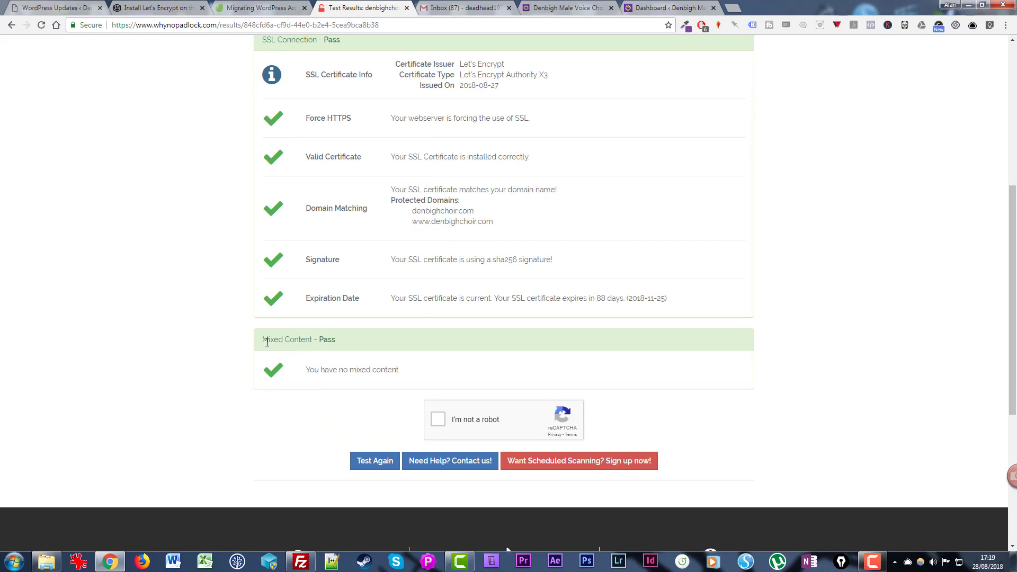
scroll(398, 370, "up", 4)
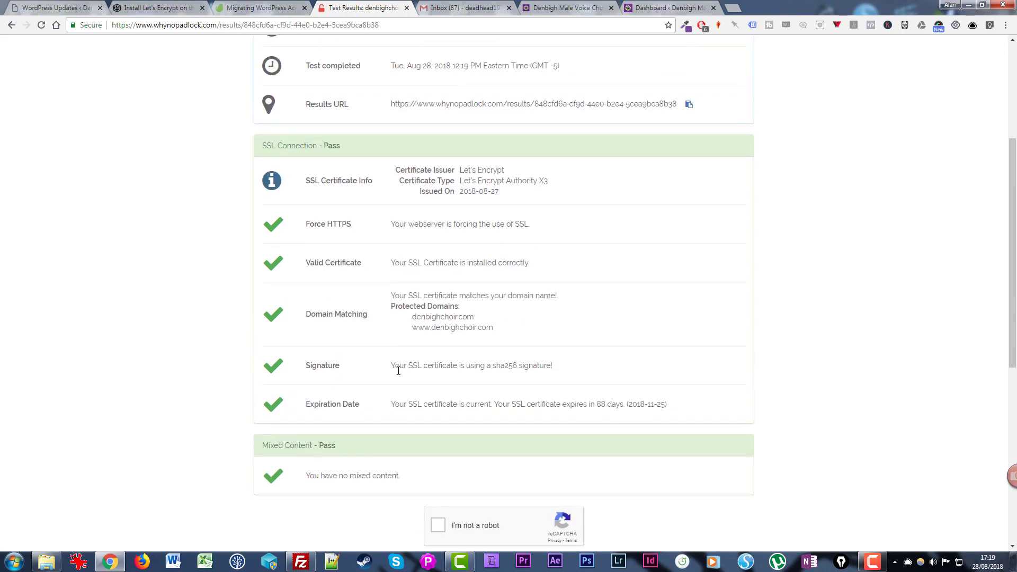
scroll(398, 375, "up", 1)
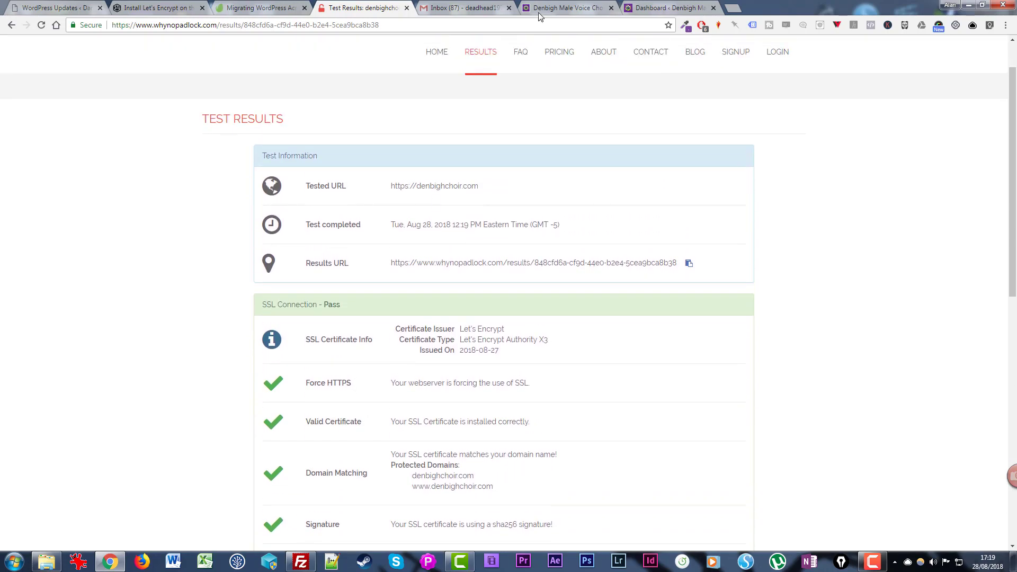
scroll(281, 276, "up", 1)
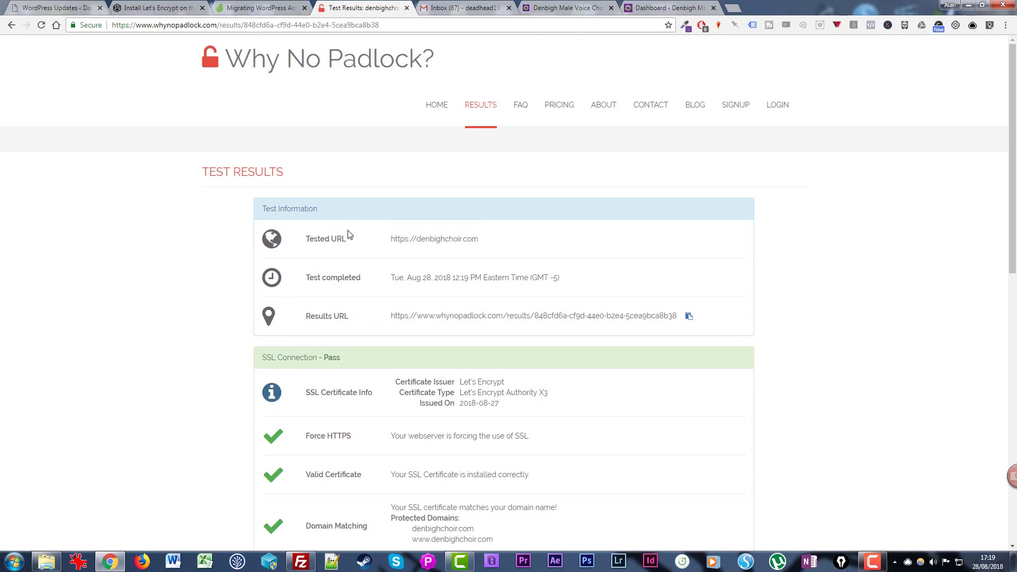
scroll(342, 258, "down", 6)
scroll(342, 257, "down", 2)
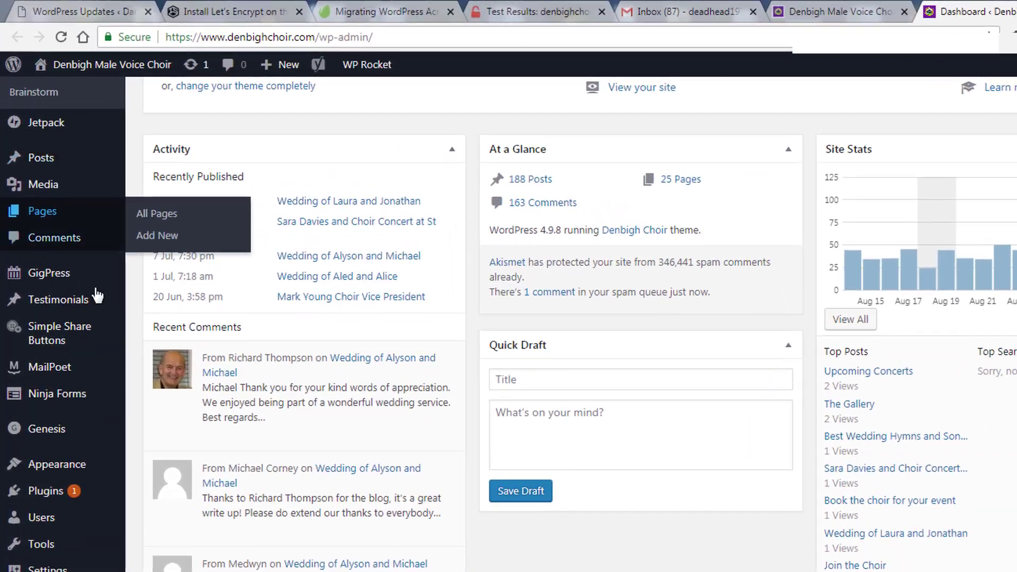
mouse_move(32, 564)
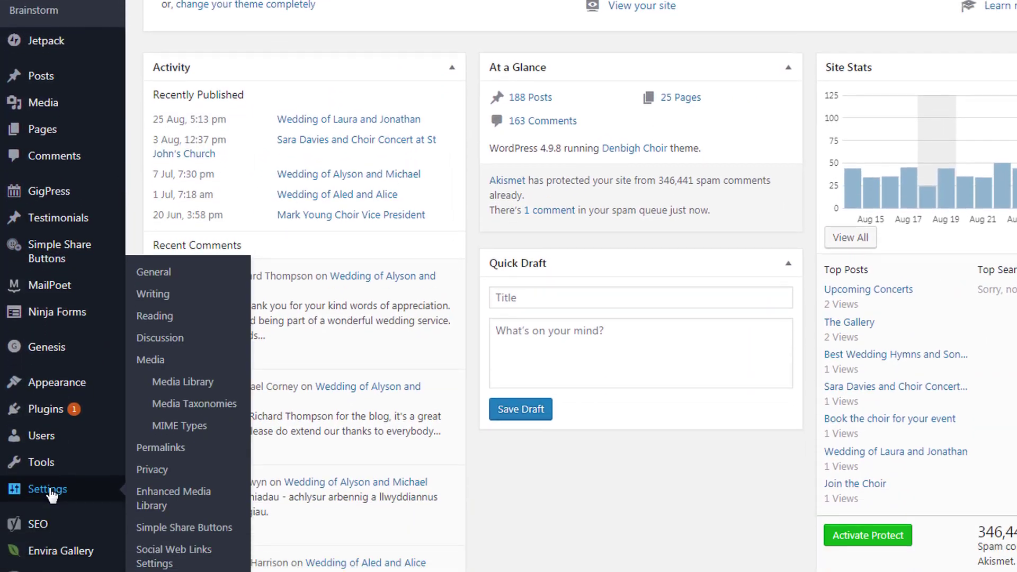
left_click(169, 270)
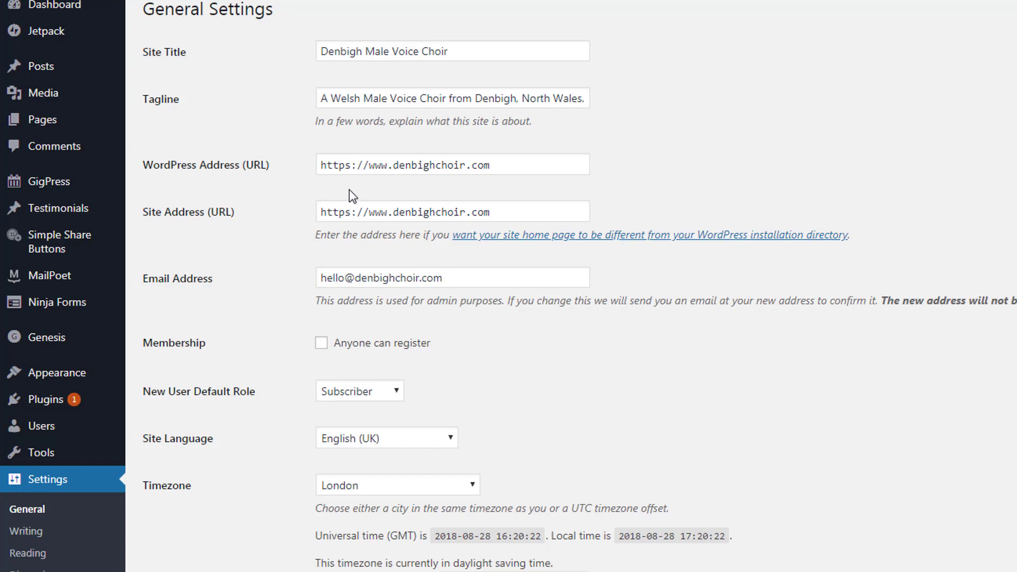
scroll(349, 190, "down", 8)
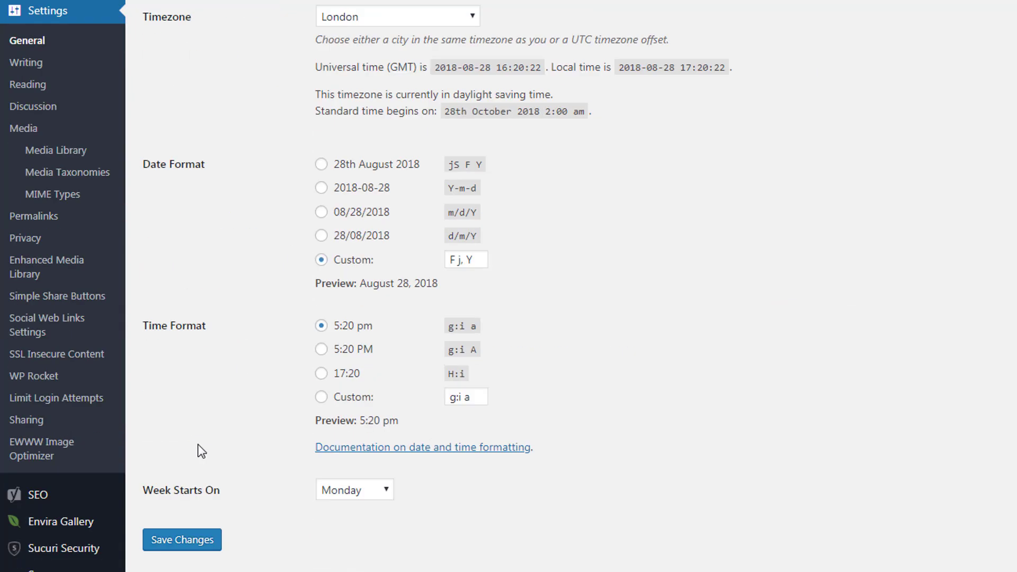
scroll(834, 253, "up", 8)
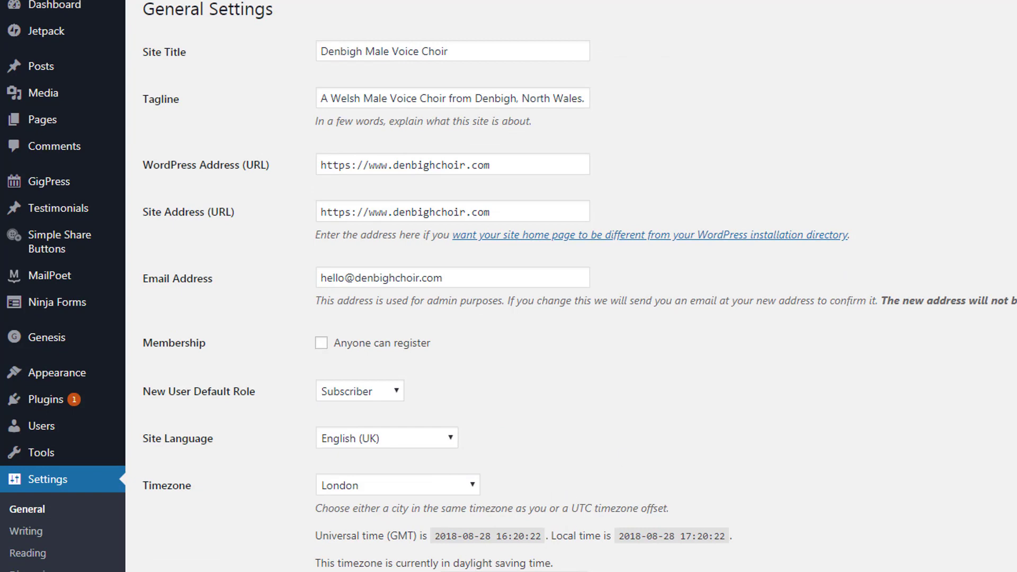
left_click(512, 569)
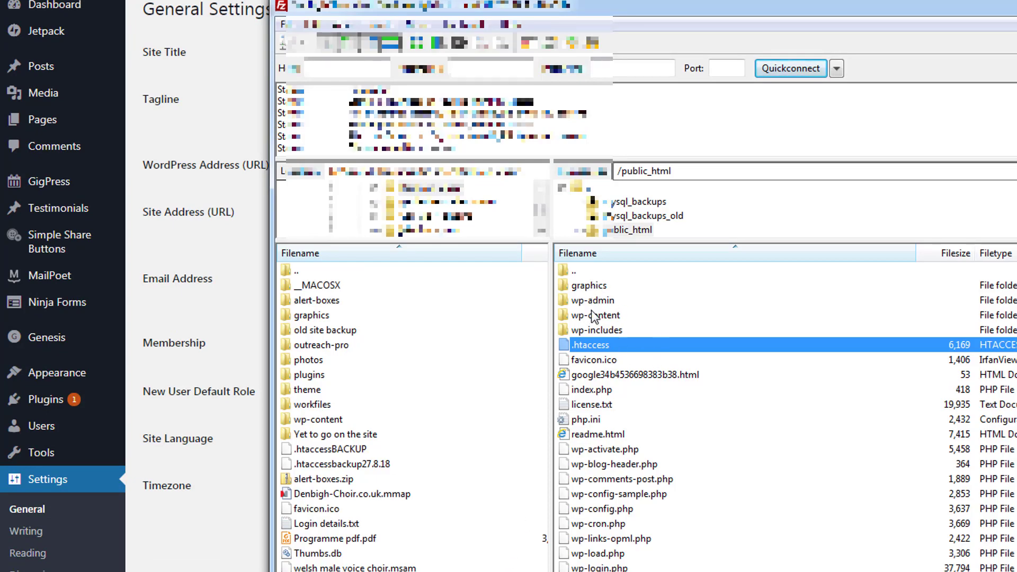
Step: Open the server's .htaccess in public_html for editing, discarding the local copy and downloading it anew
left_click(609, 300)
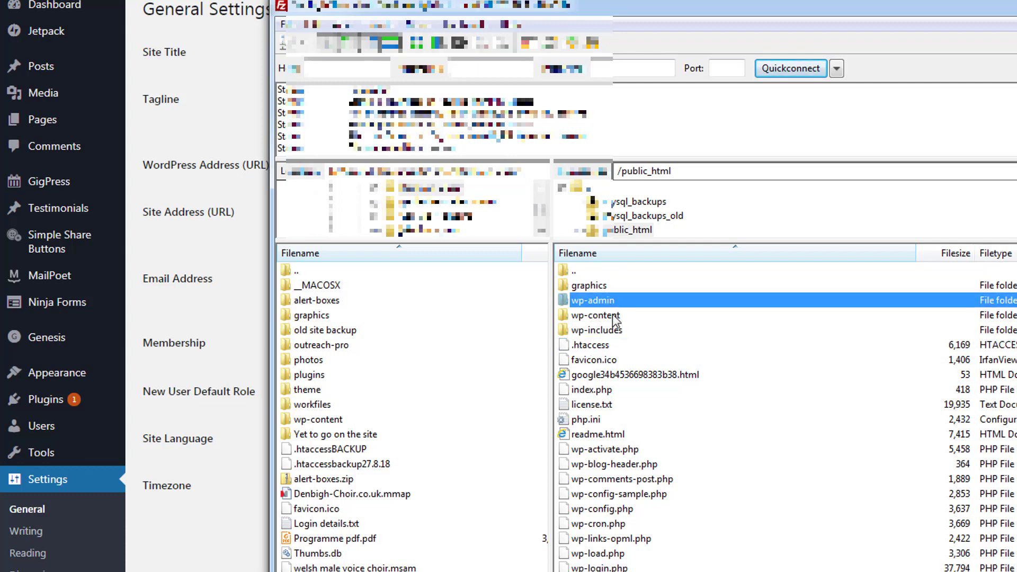
left_click(612, 314)
left_click(612, 326)
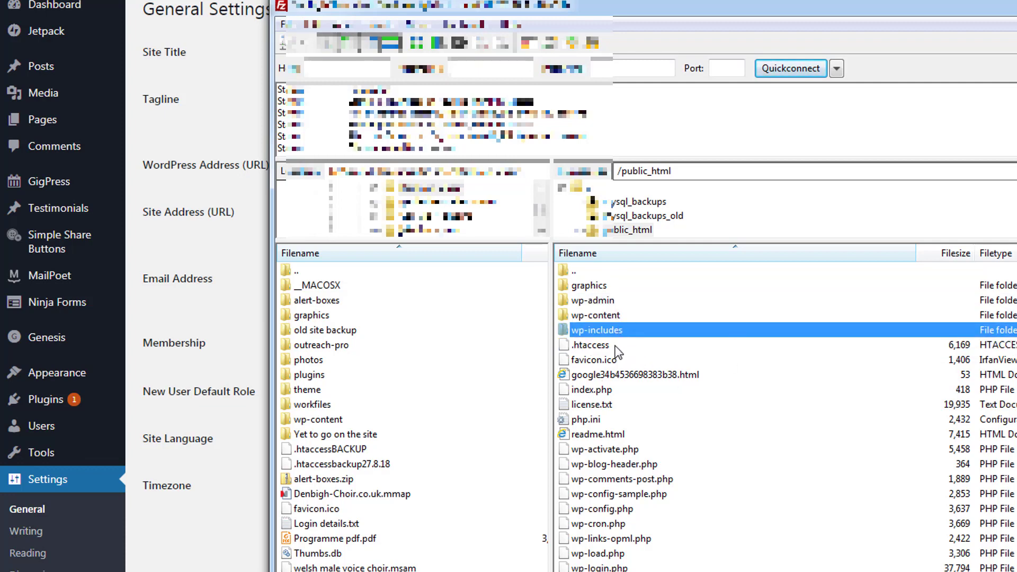
left_click(613, 345)
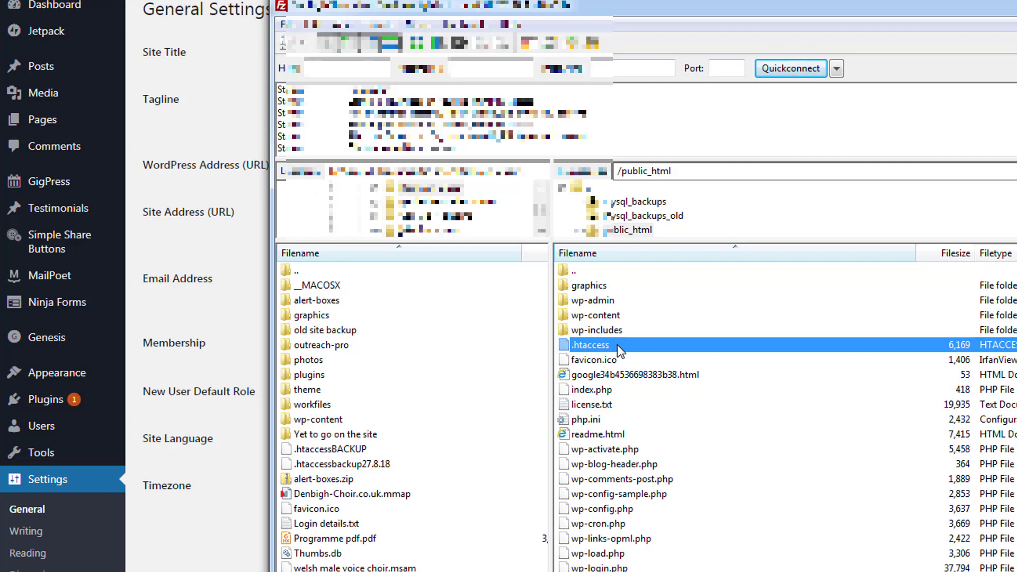
right_click(618, 344)
left_click(694, 389)
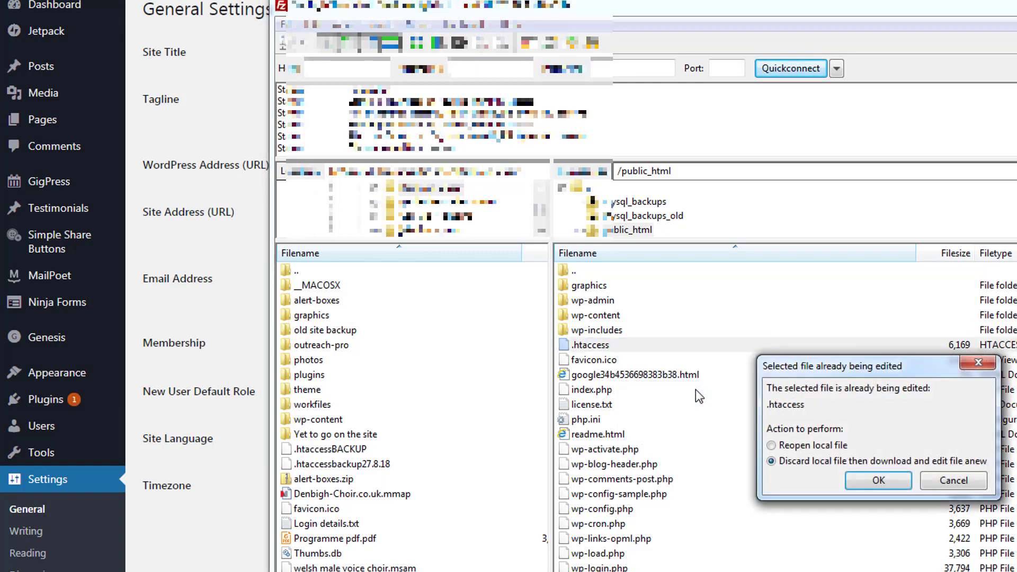
left_click(878, 481)
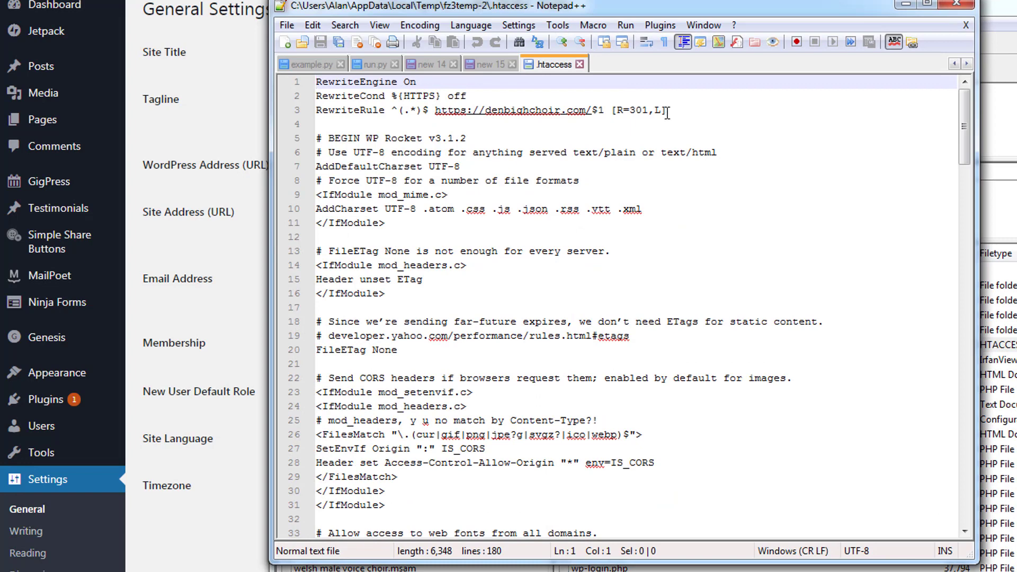
Step: Highlight the three HTTPS redirect lines (RewriteEngine On, RewriteCond, RewriteRule) at the top of .htaccess
left_click_drag(668, 111, 316, 82)
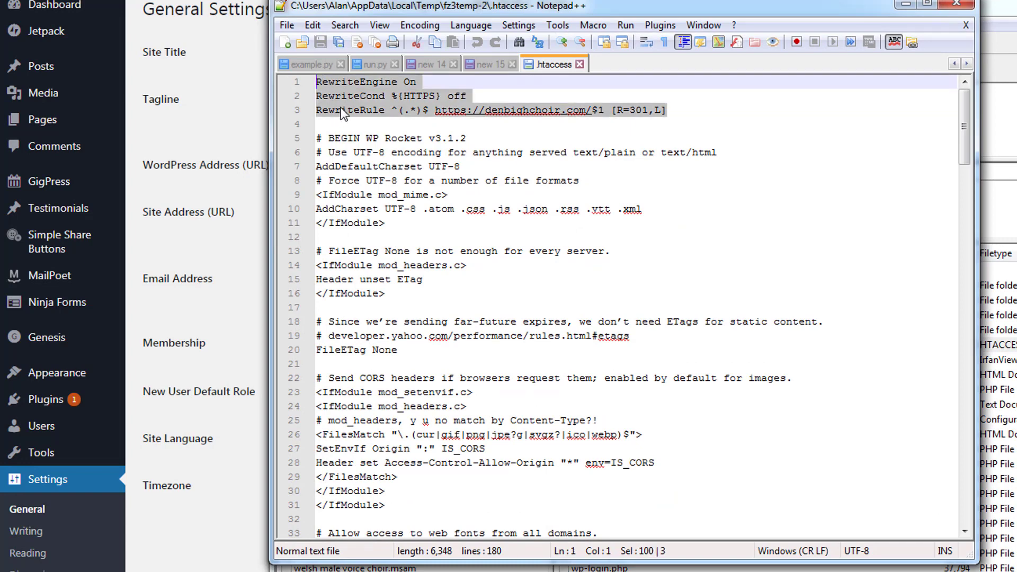
left_click(690, 113)
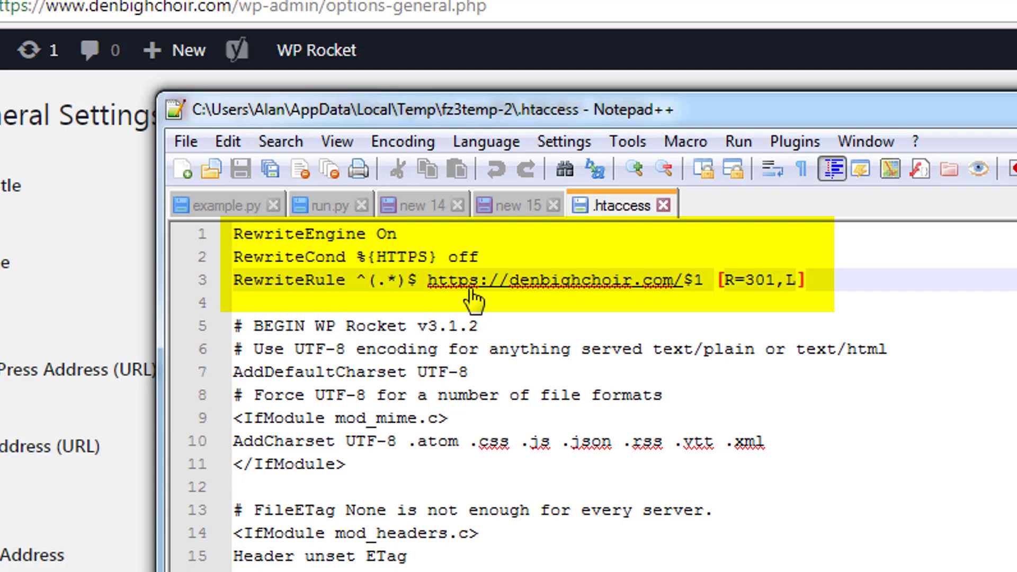
left_click_drag(837, 279, 241, 237)
left_click(863, 278)
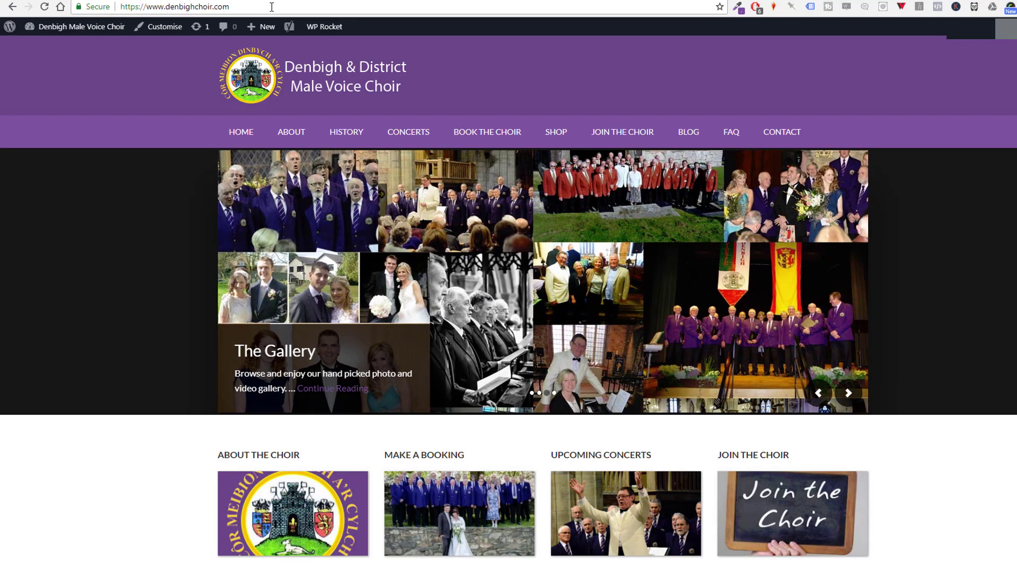
Step: Check the choir homepage displays fully over HTTPS, then open the BOOK THE CHOIR page
scroll(117, 448, "down", 9)
scroll(134, 424, "down", 2)
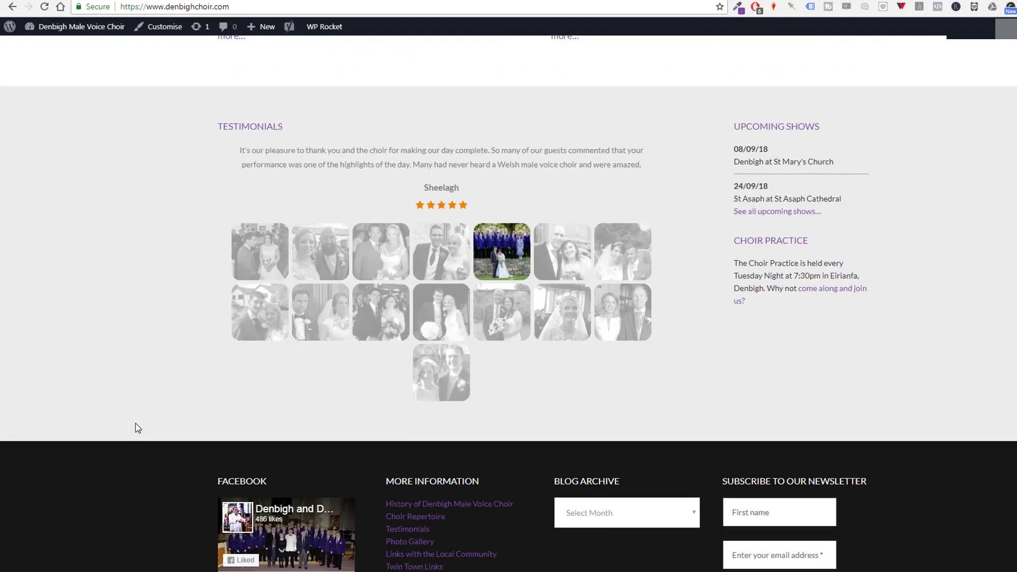
scroll(111, 342, "down", 3)
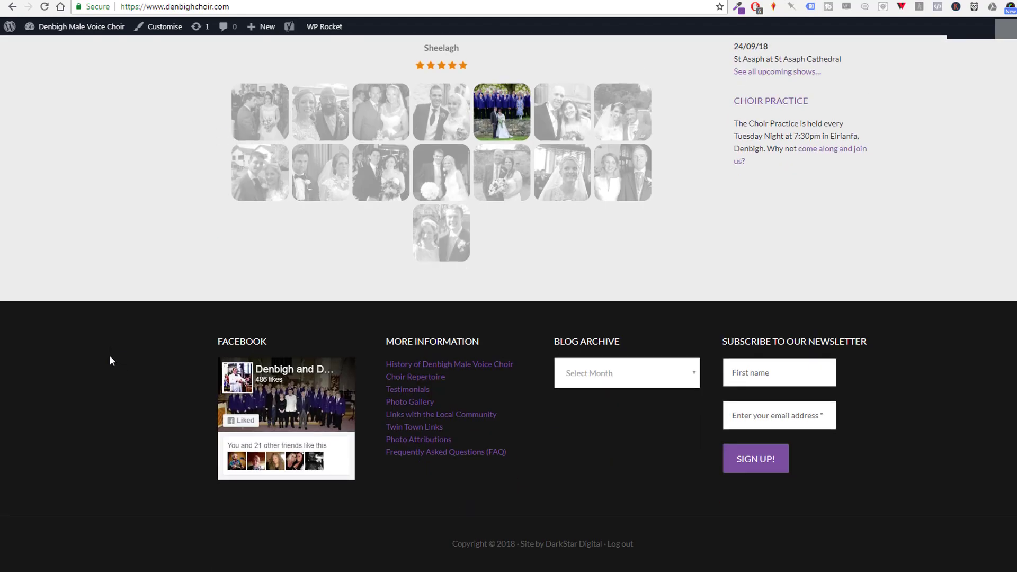
scroll(110, 377, "up", 5)
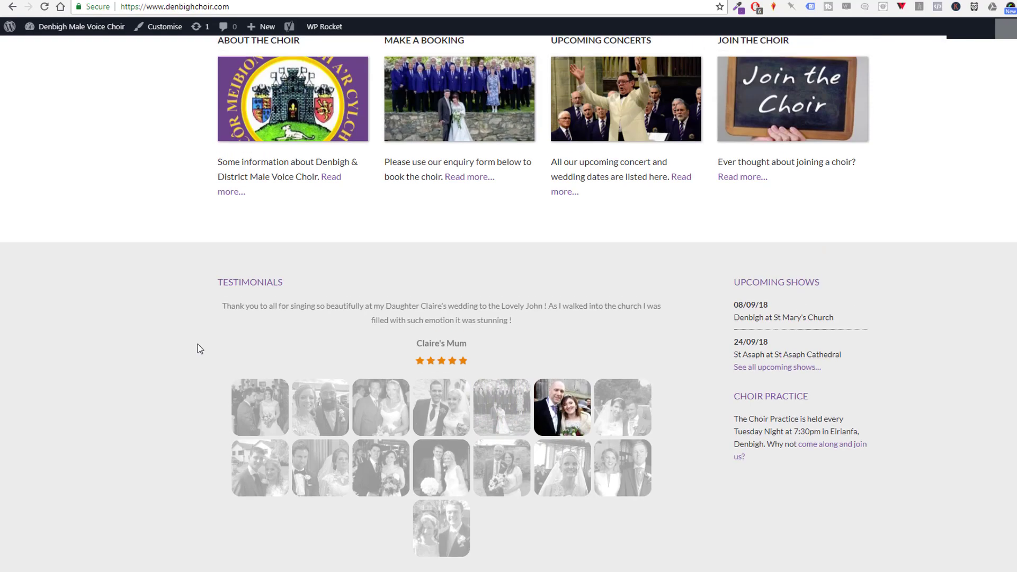
scroll(198, 344, "up", 7)
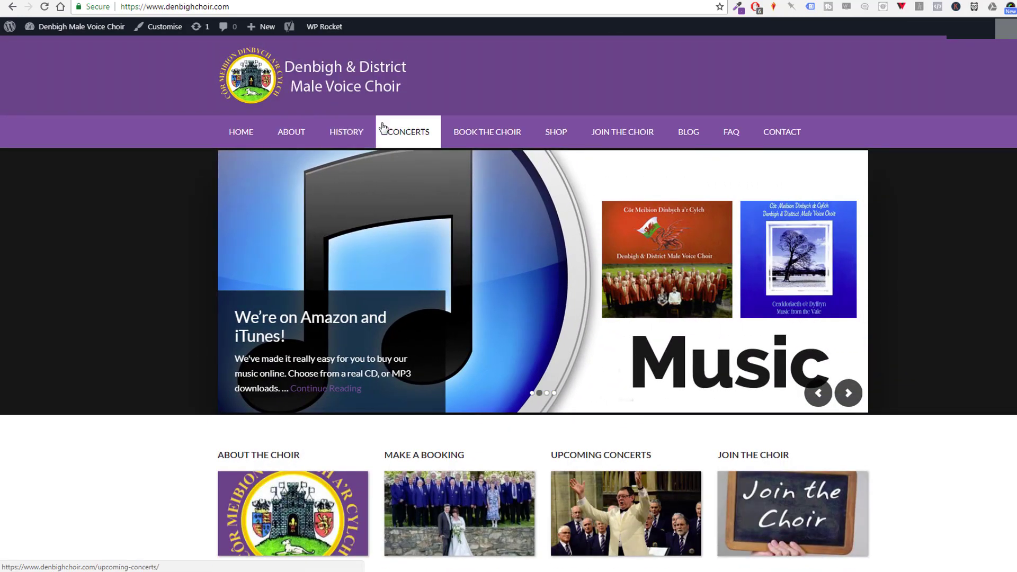
left_click(471, 138)
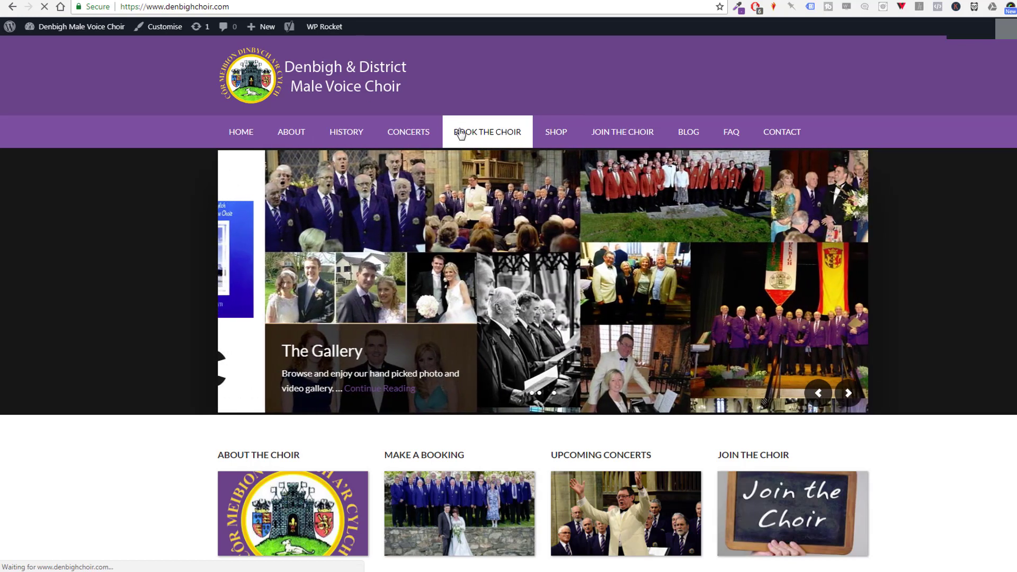